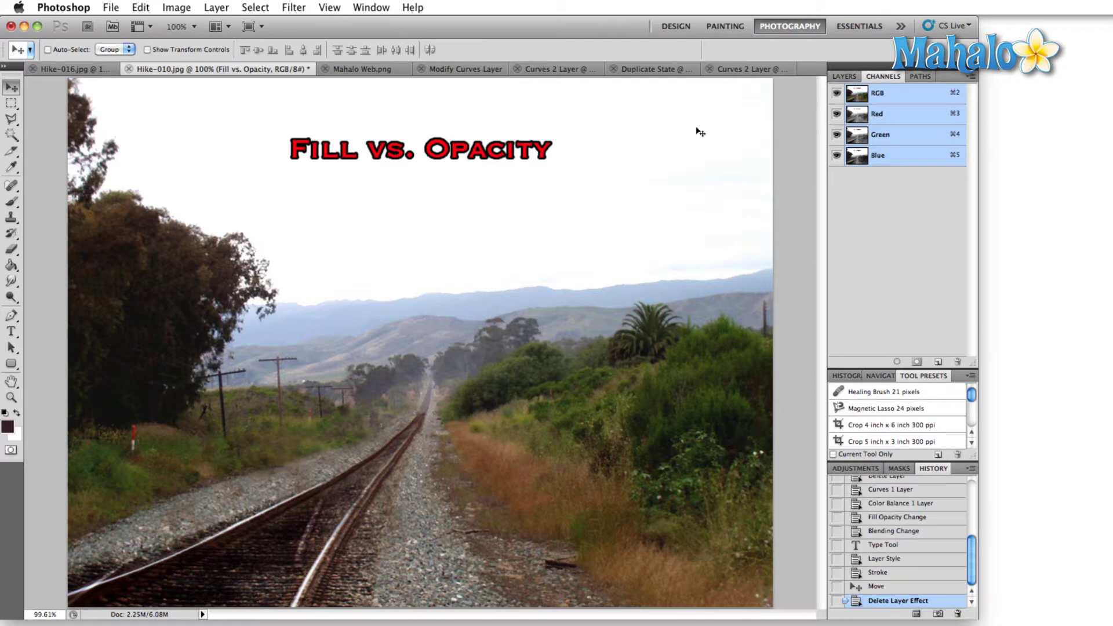
Show the Layers panel from the Window menu in place of the Channels tab
click(368, 12)
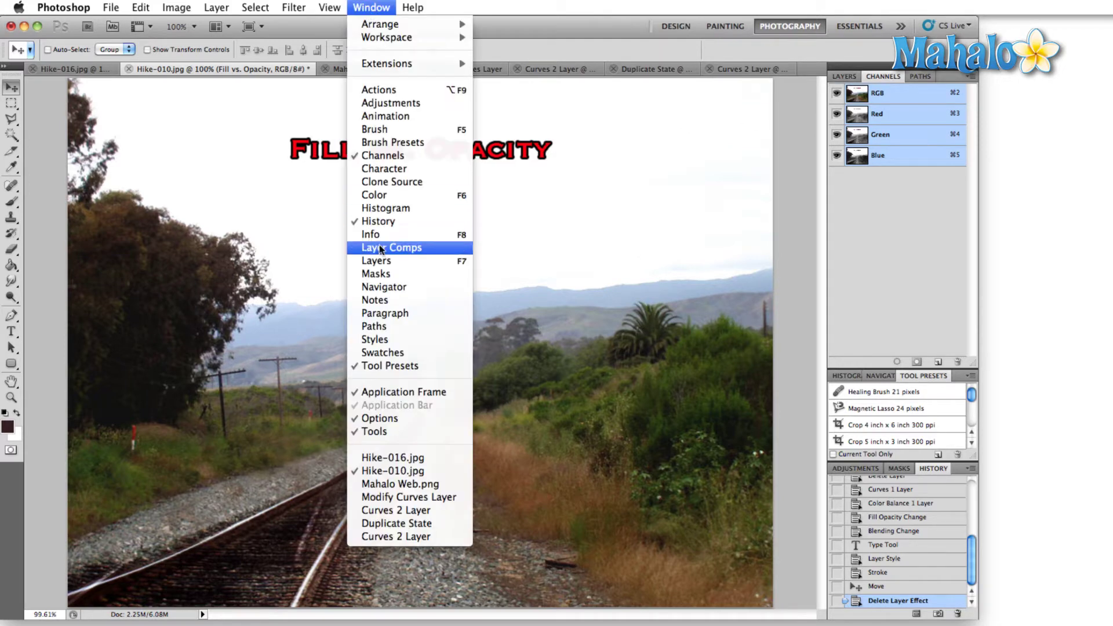
click(418, 259)
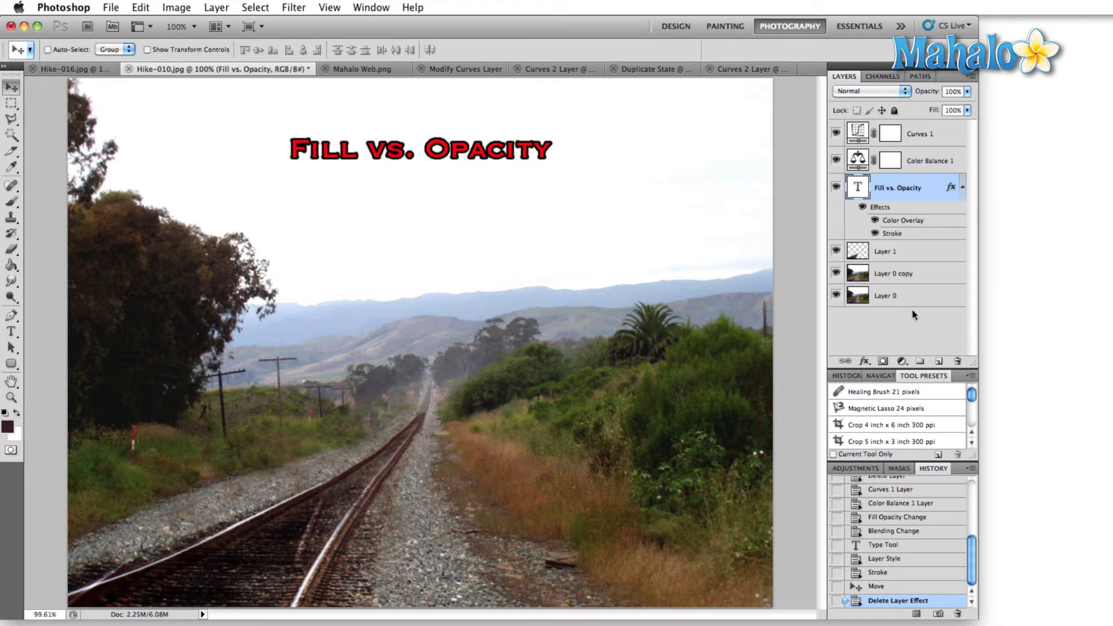
Make Layer 2 from the title and switch its blending to Color Burn, hiding the title
click(879, 90)
click(913, 120)
click(913, 121)
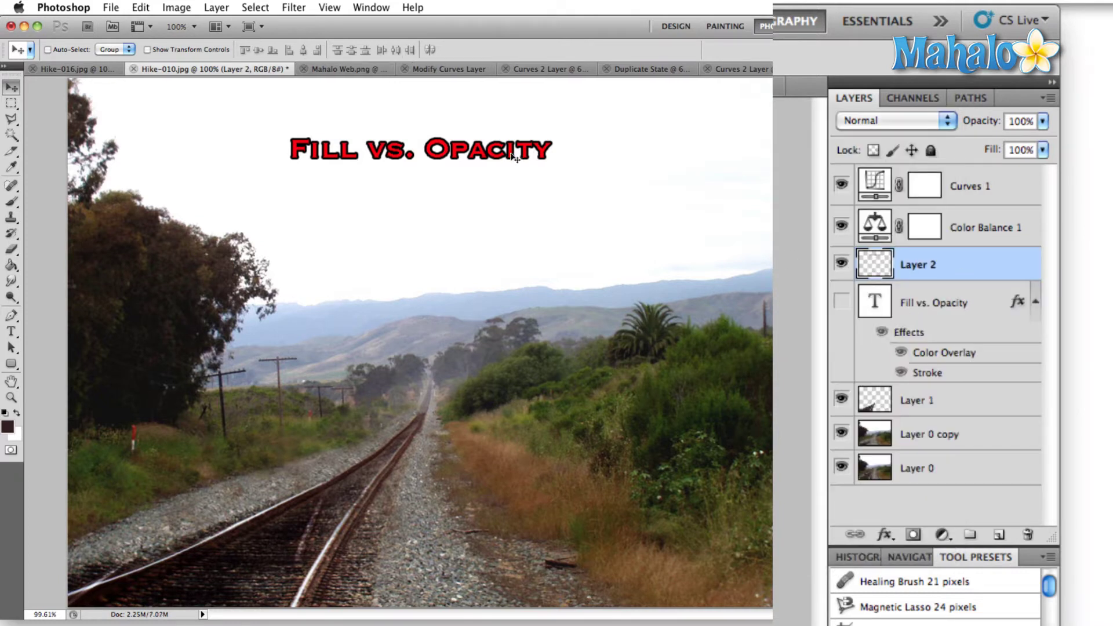
key(Down)
key(Down)
key(Down)
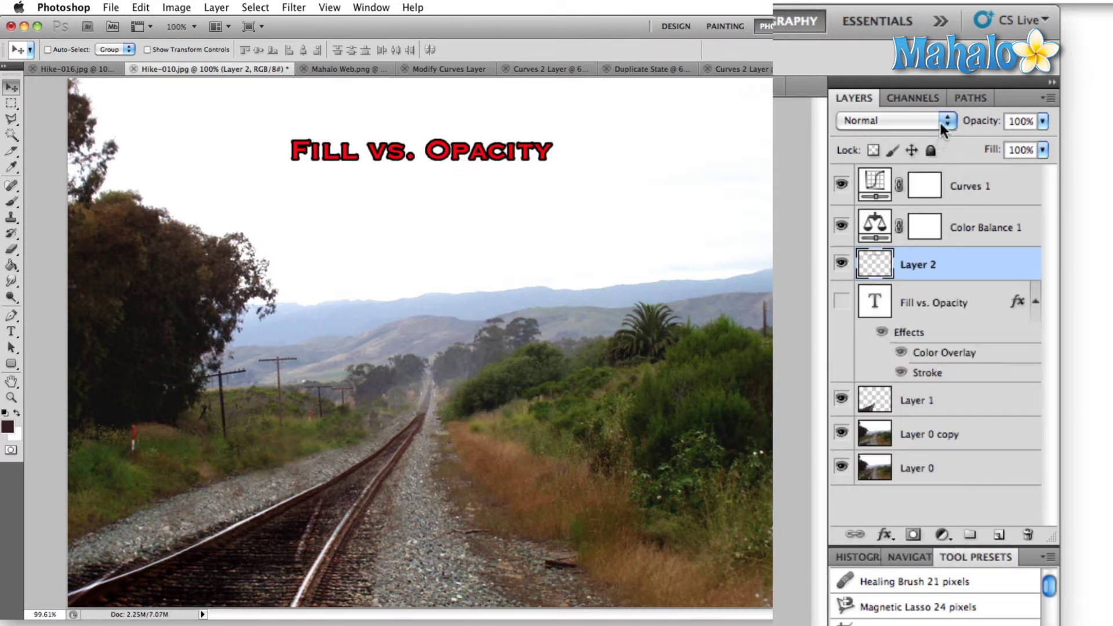
click(944, 124)
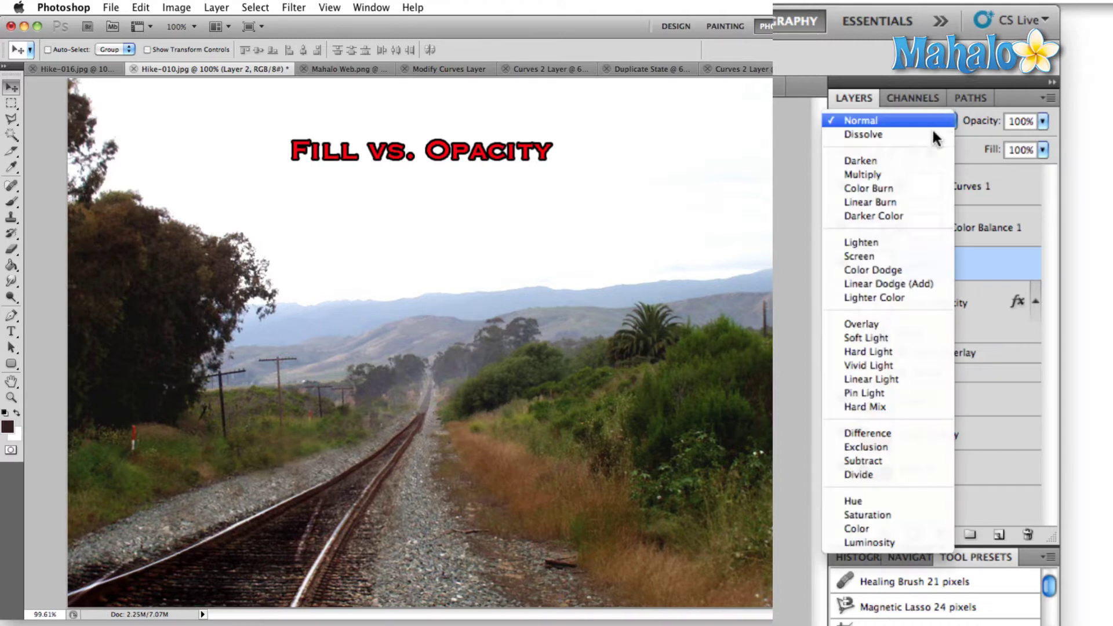
click(876, 188)
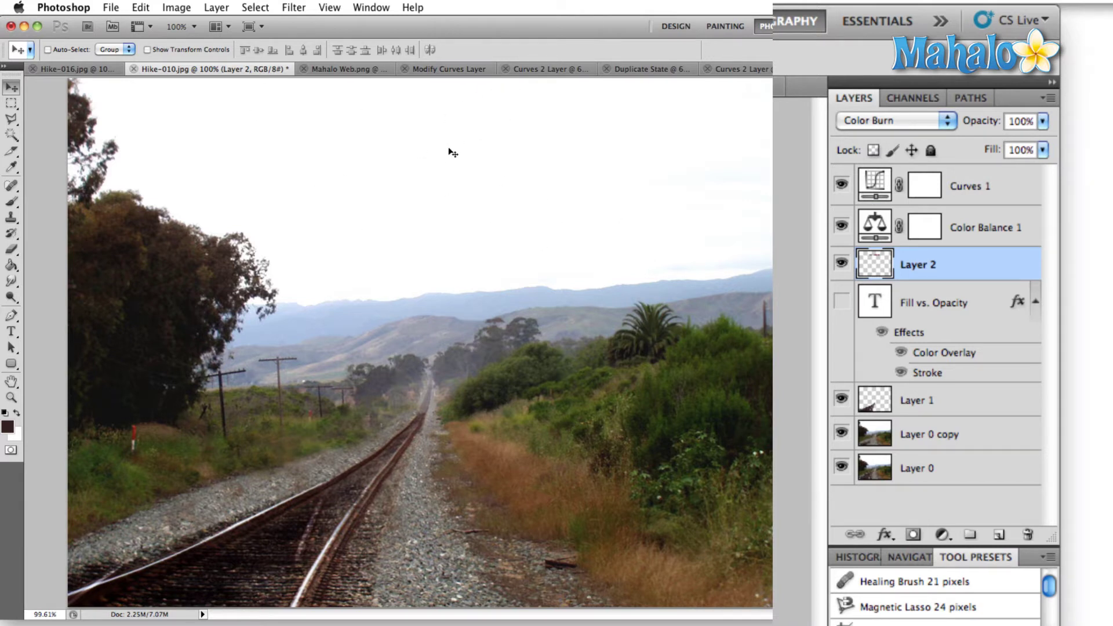
Drag Layer 2's title over the mountains and try Overlay, Linear Light and Exclusion blends
drag(452, 152, 497, 356)
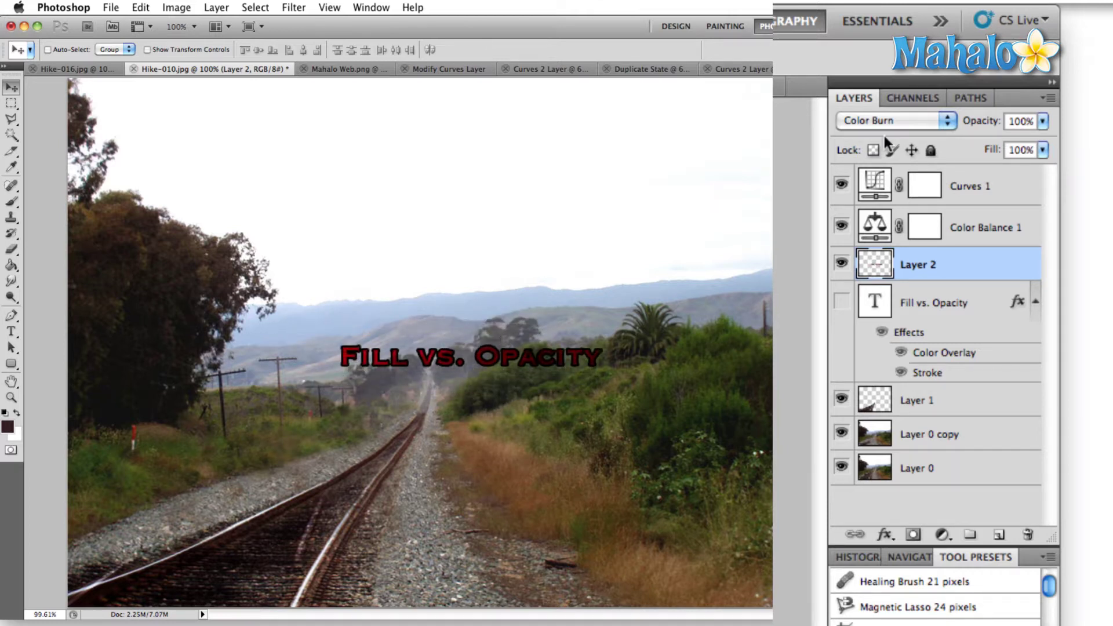
click(916, 120)
click(881, 253)
click(895, 120)
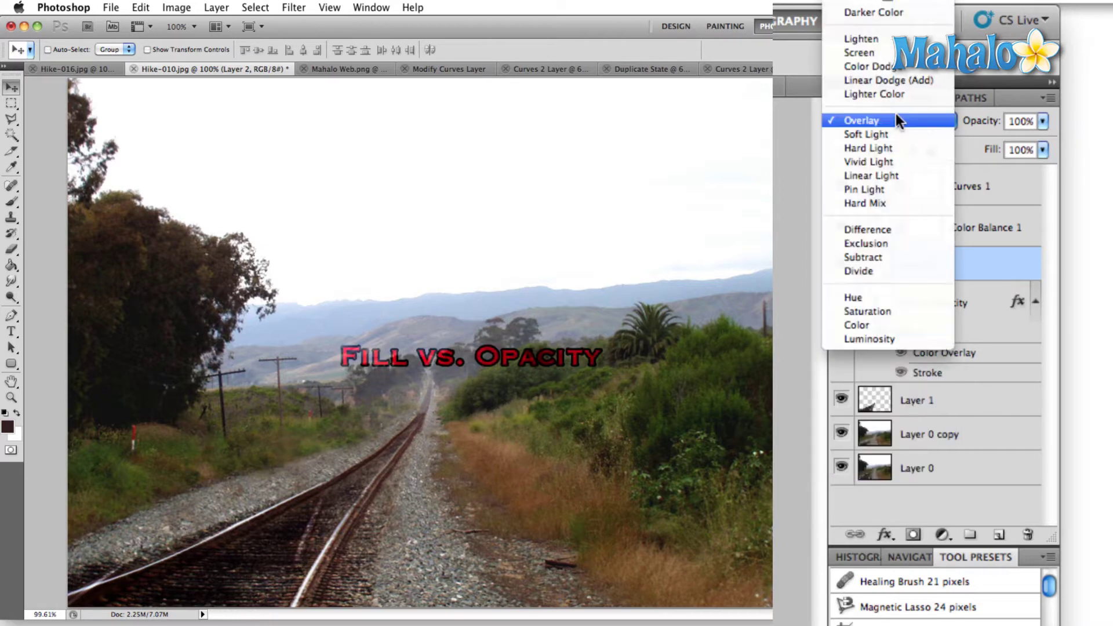
click(876, 173)
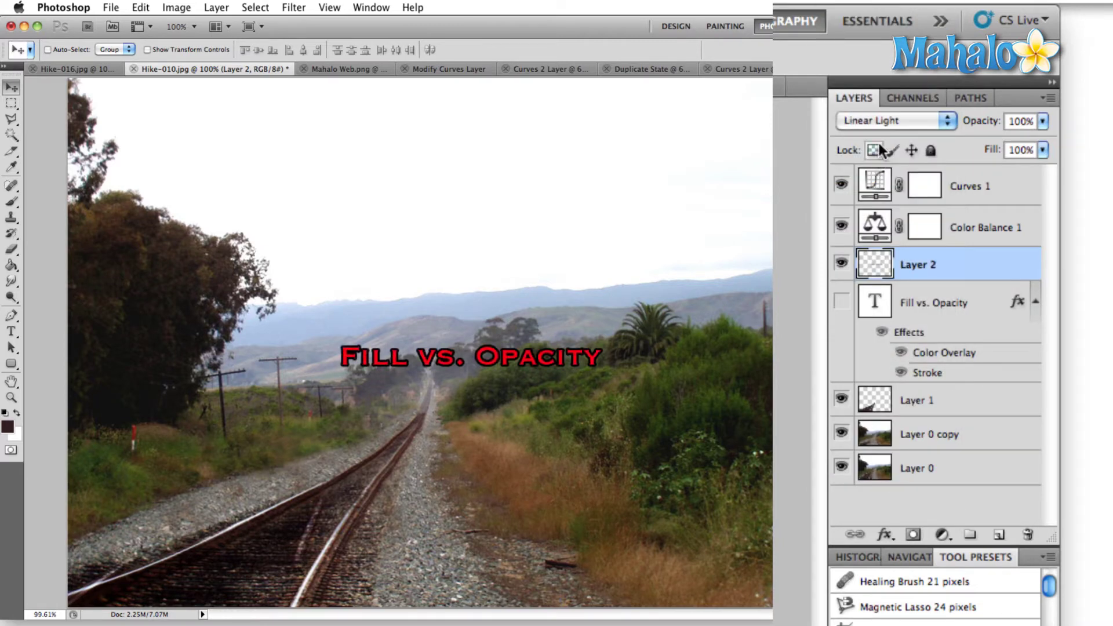
click(882, 127)
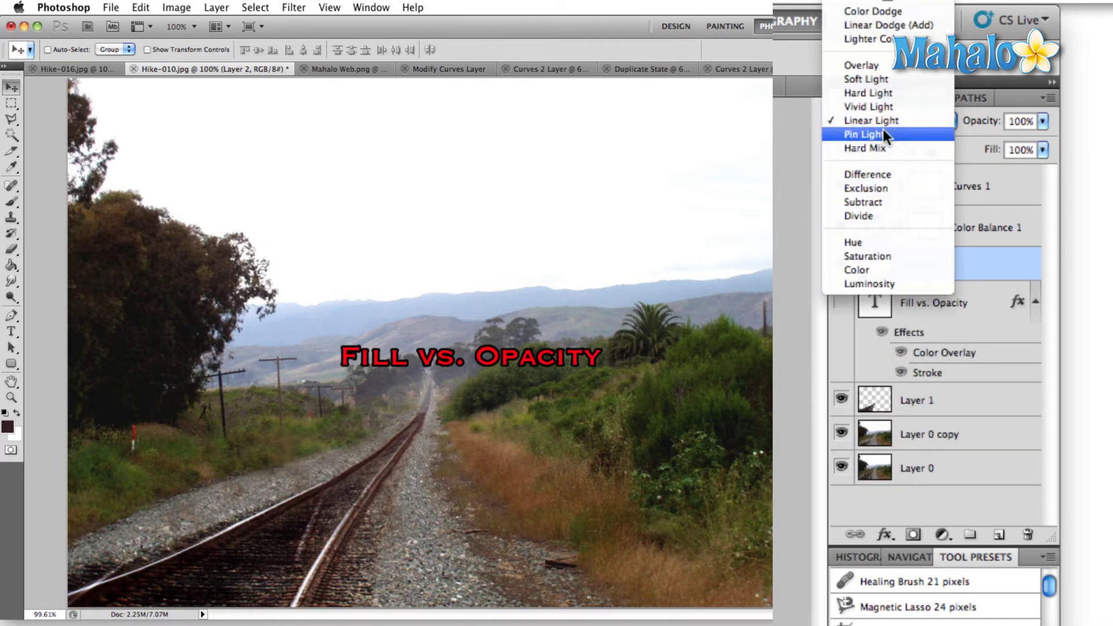
click(881, 187)
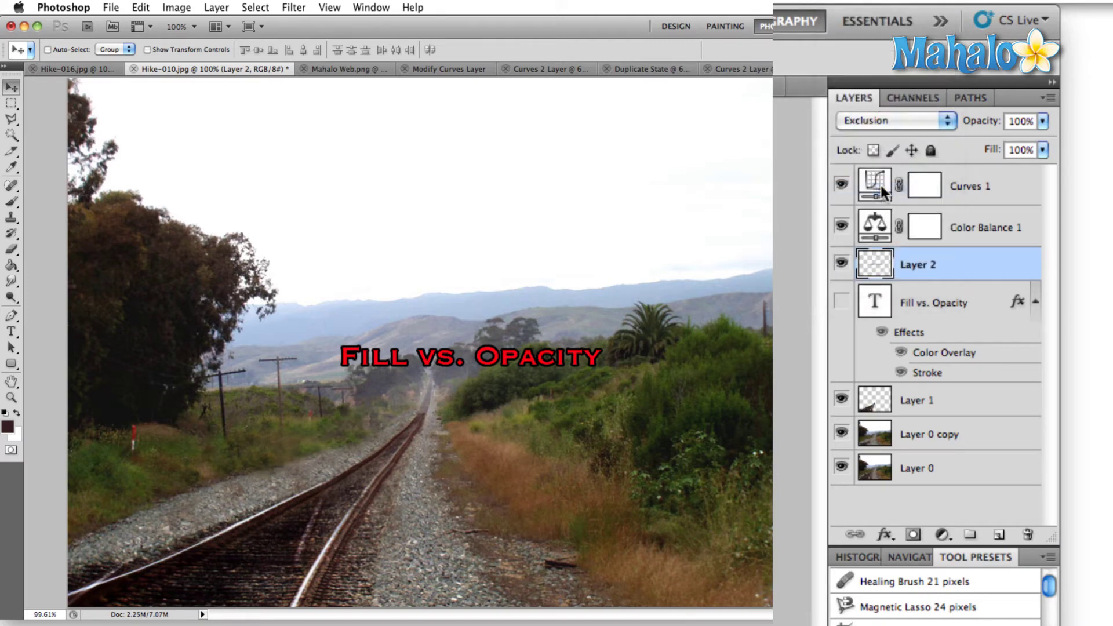
Try Hard Light, return Layer 2 to Normal, and drag the title back up near the top
click(888, 120)
click(882, 25)
click(902, 131)
scroll(900, 130, up, 3)
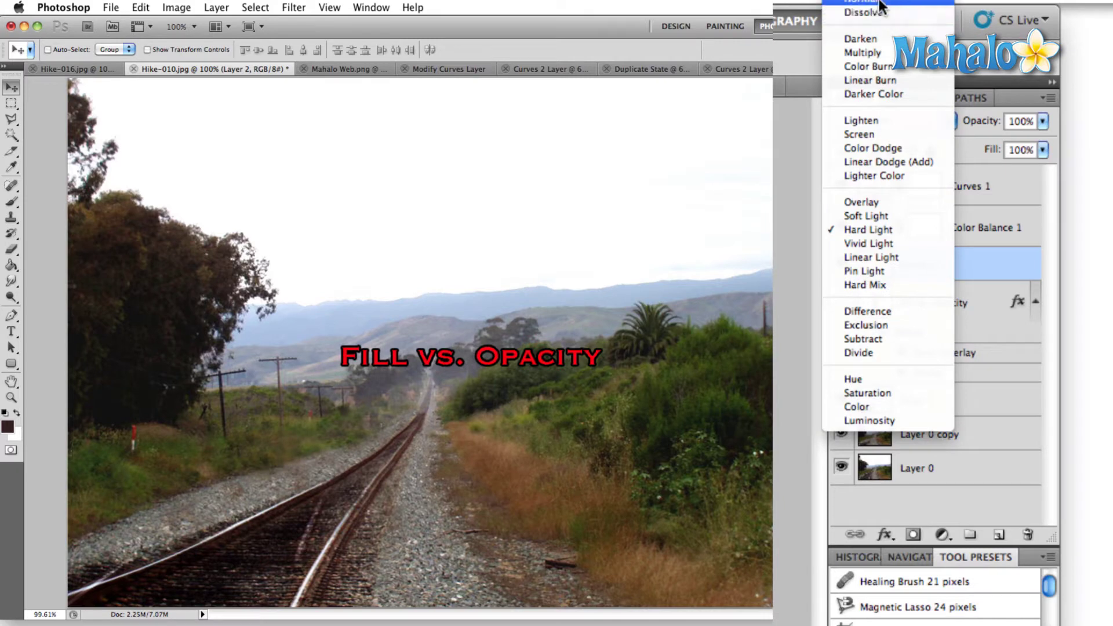
click(880, 6)
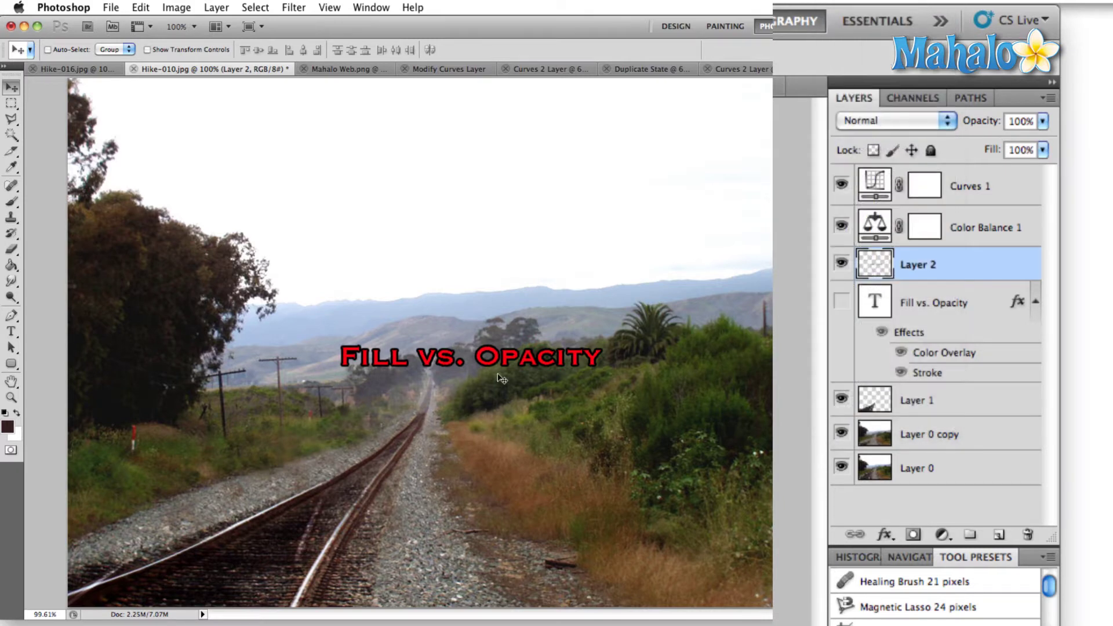
drag(500, 377, 484, 199)
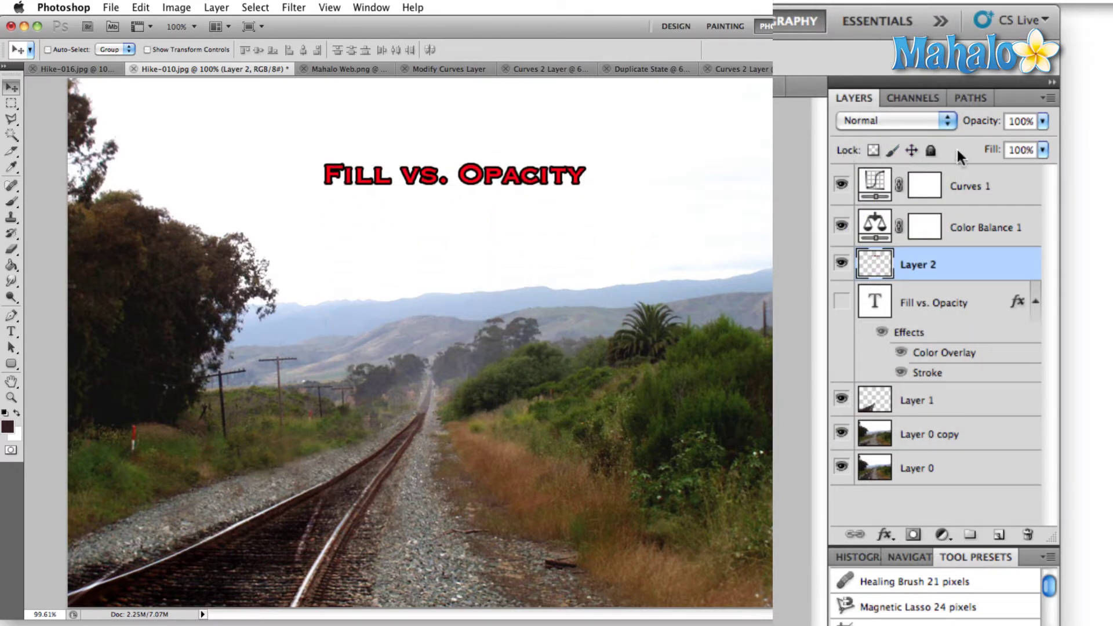
Toggle Lock position on and off, then apply Lock all to Layer 2 and choose the Eraser
click(914, 151)
click(915, 151)
click(930, 150)
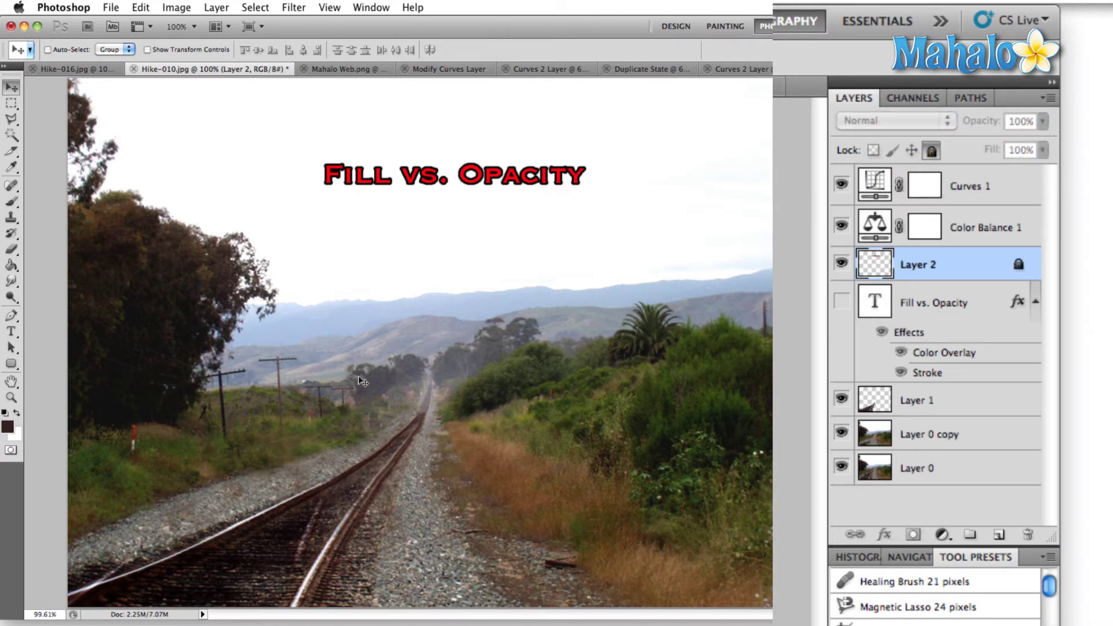
click(11, 249)
Try erasing locked Layer 2, close the alert with OK, and remove Layer 2's lock
click(342, 153)
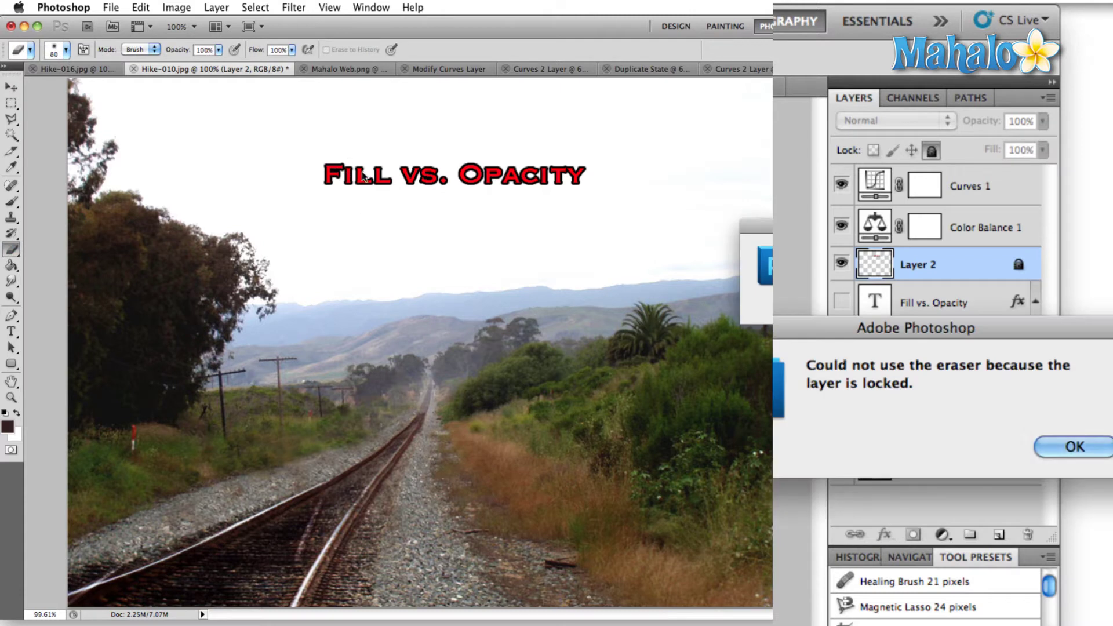
click(1075, 447)
click(931, 150)
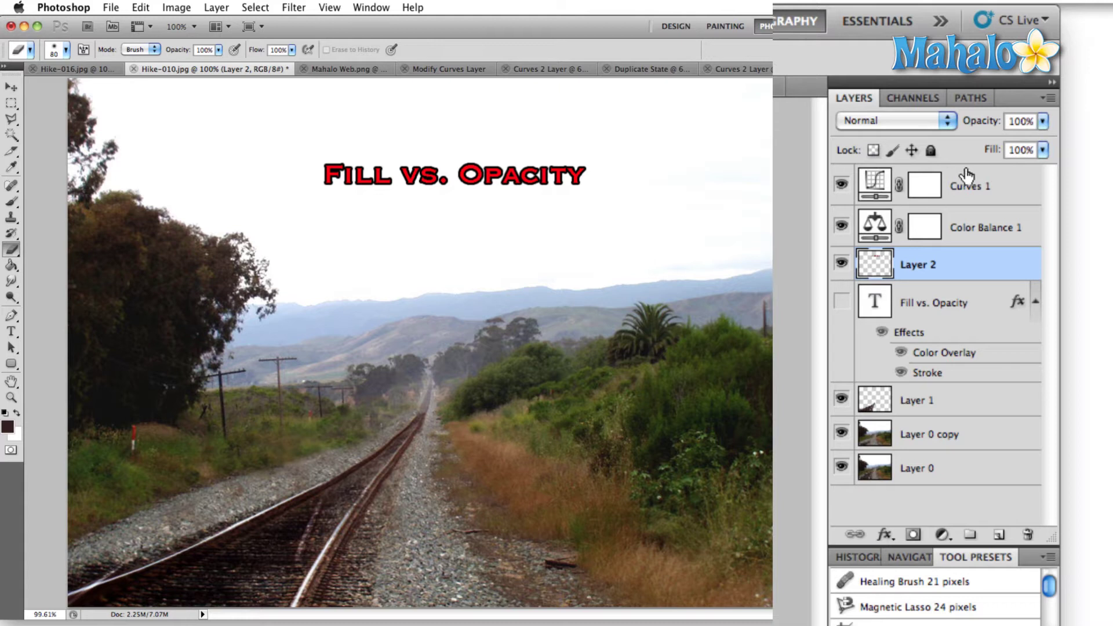
Hide Layer 2, then show and select the Fill vs. Opacity text layer
click(841, 264)
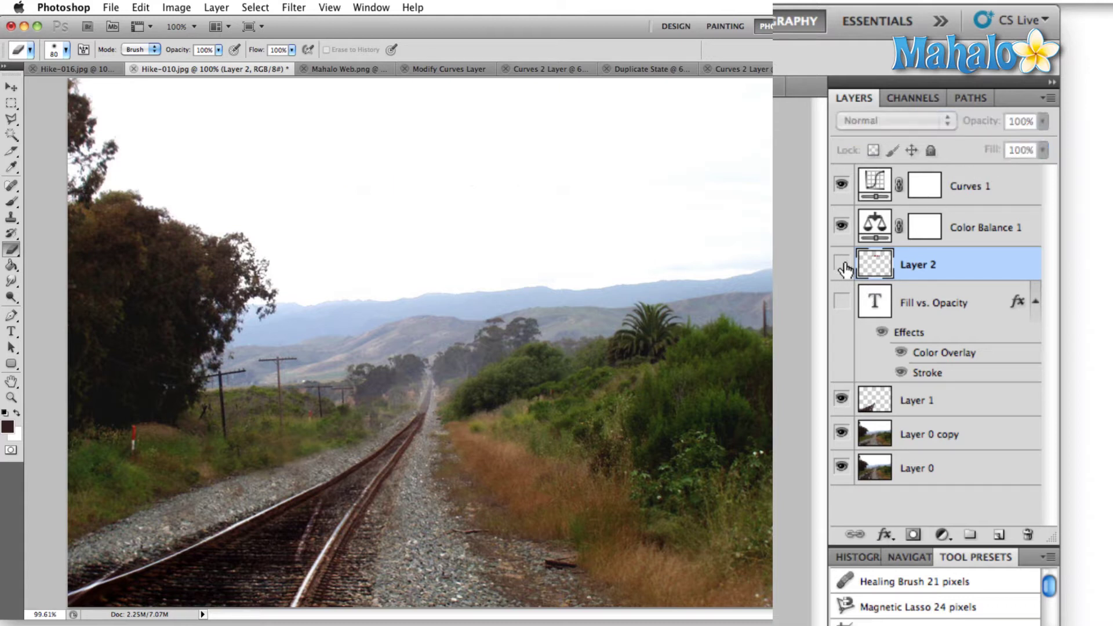
click(841, 302)
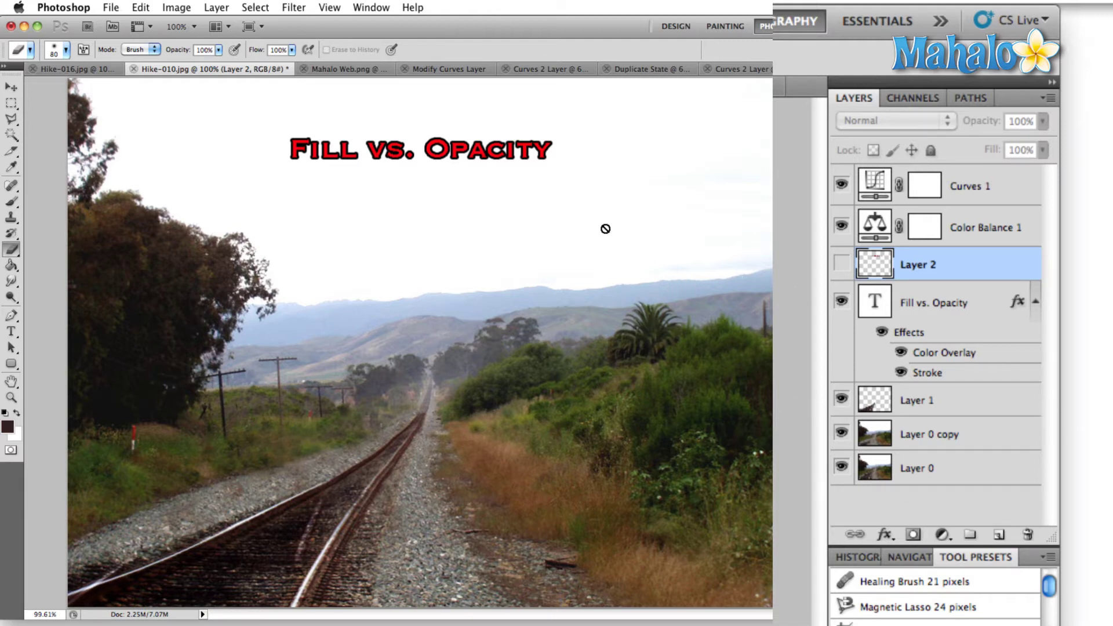
click(931, 316)
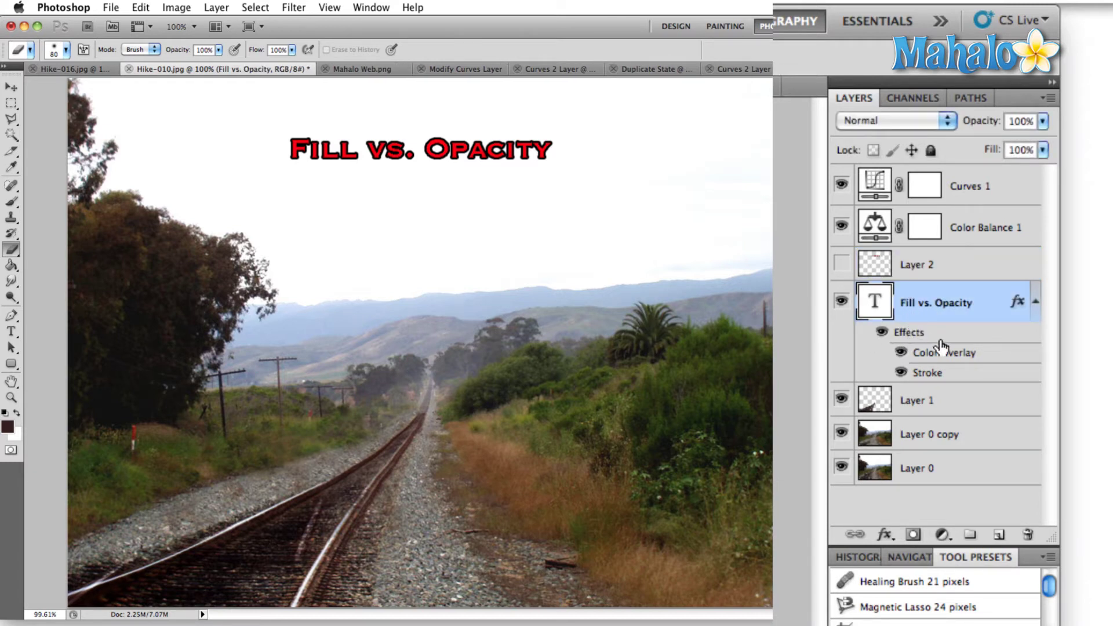
Turn the title's Stroke and Color Overlay effects off, then back on
click(901, 372)
click(902, 353)
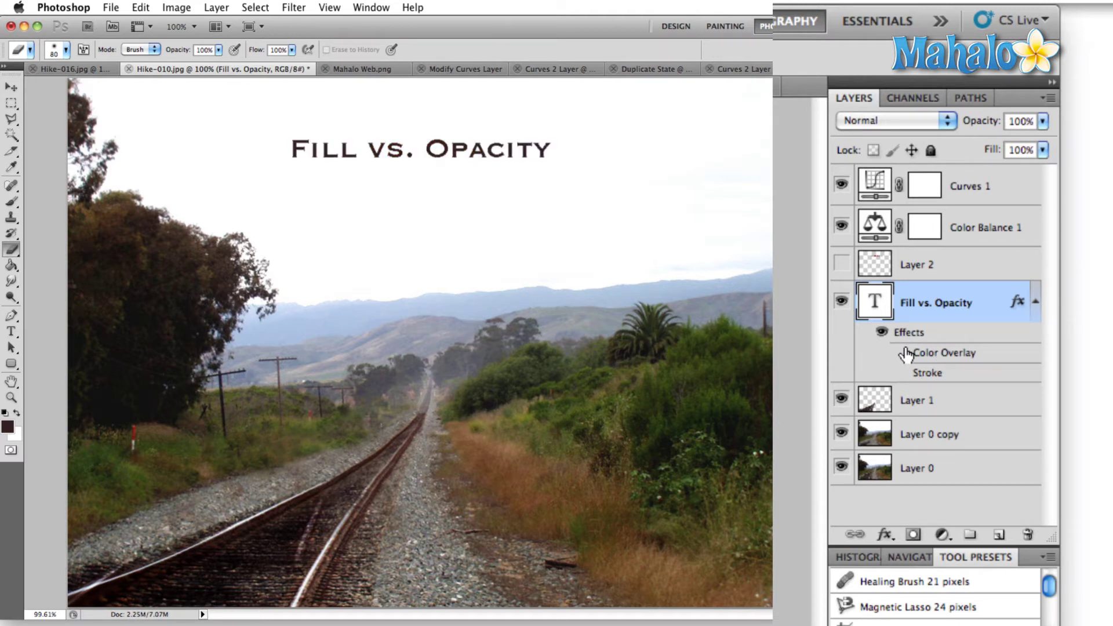
click(902, 353)
click(900, 372)
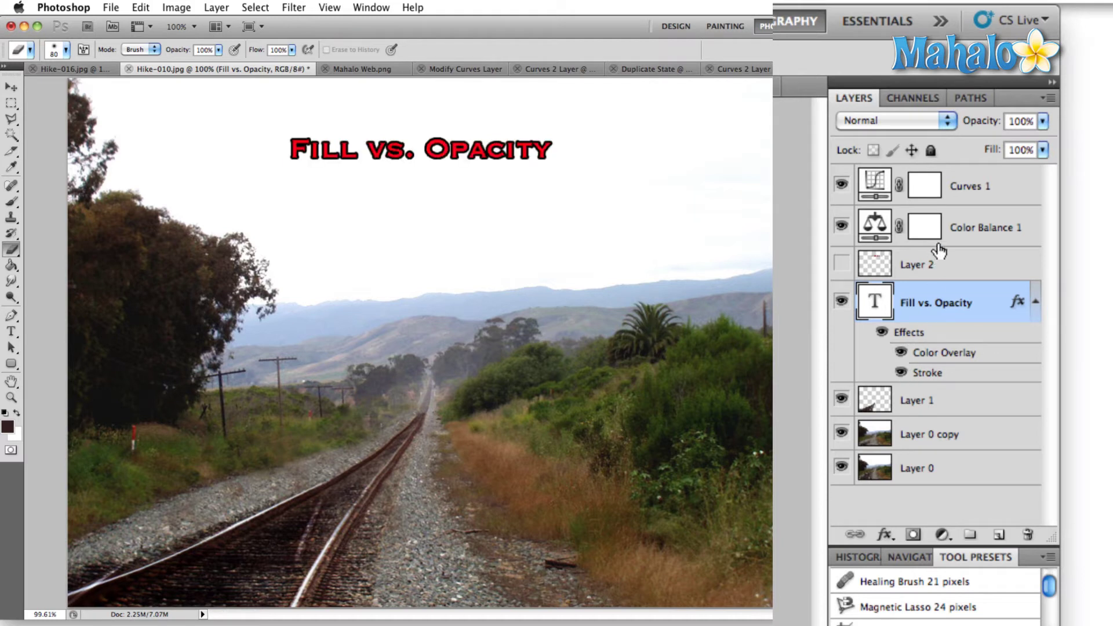
click(1041, 149)
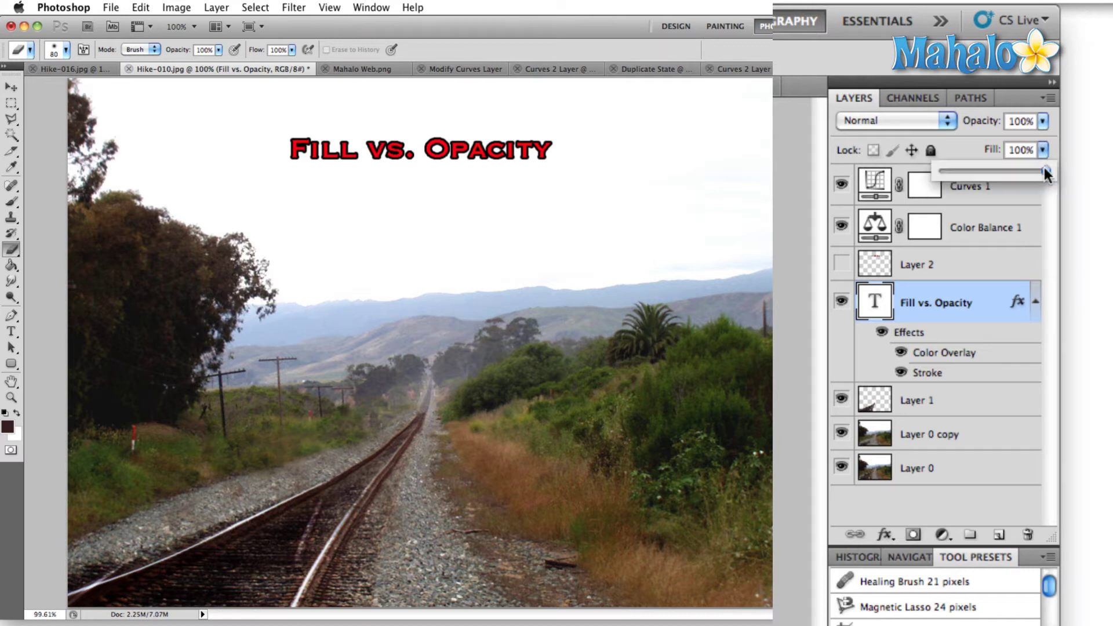
click(998, 422)
click(999, 421)
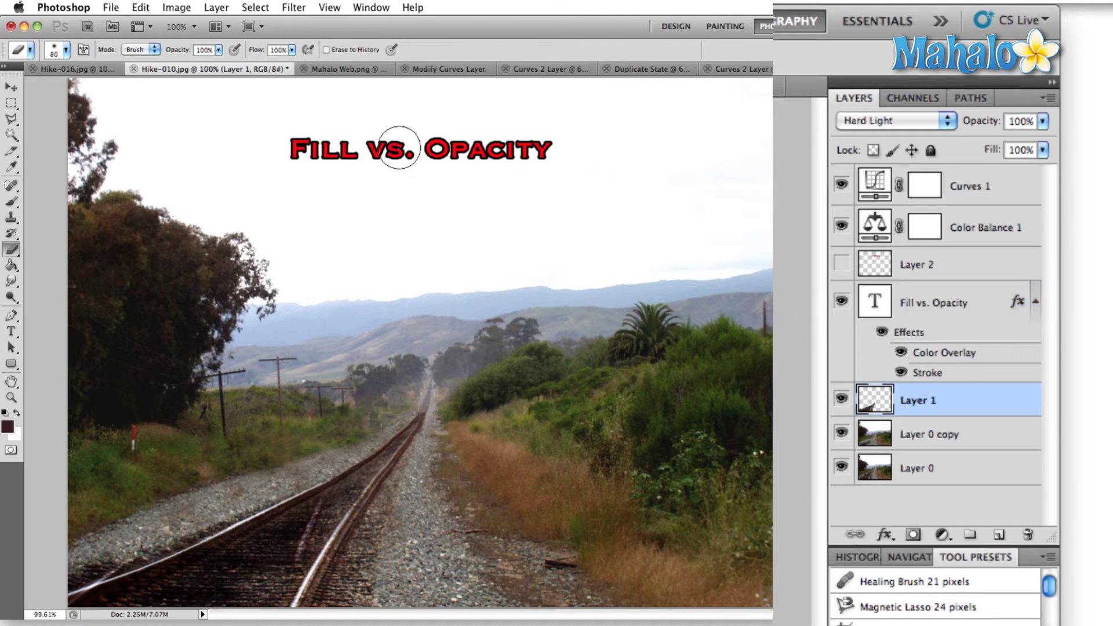
click(951, 303)
click(1041, 149)
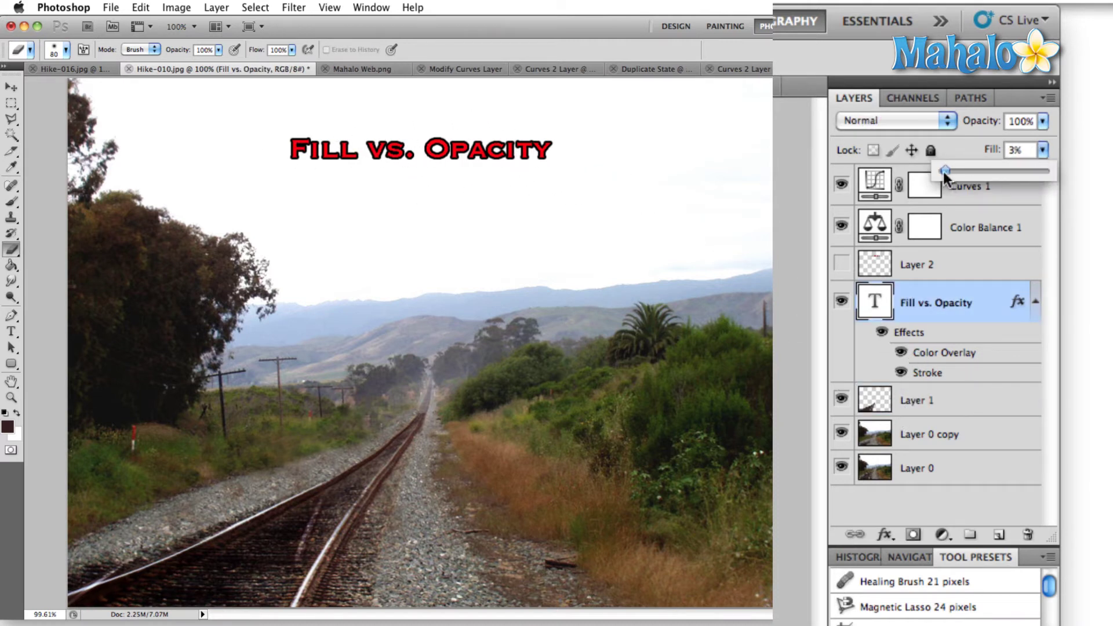
drag(943, 171, 1084, 175)
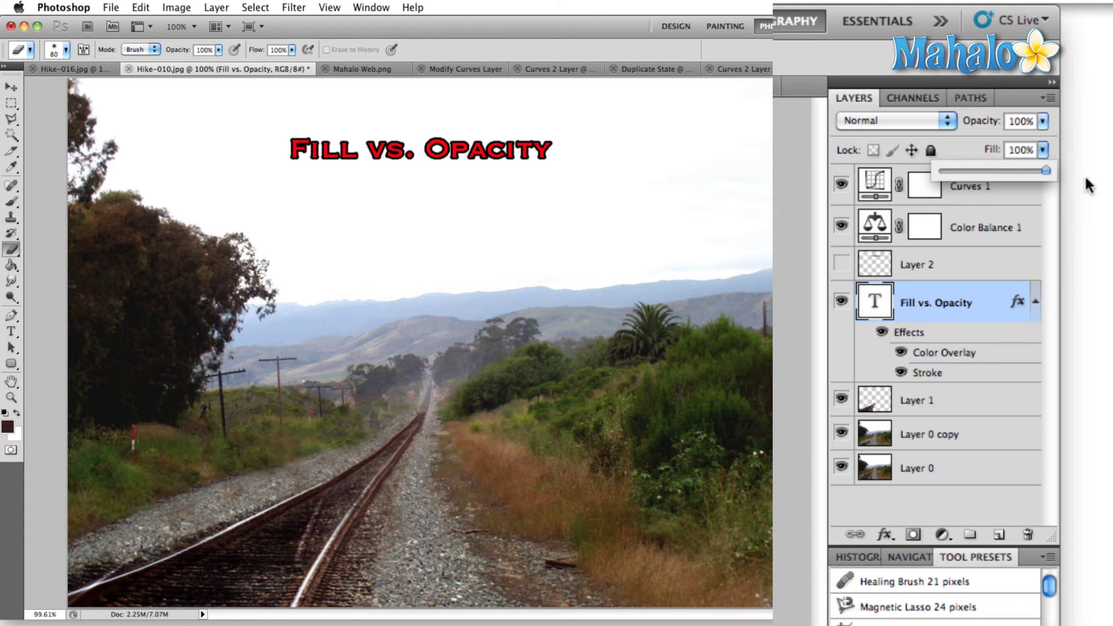
click(1044, 121)
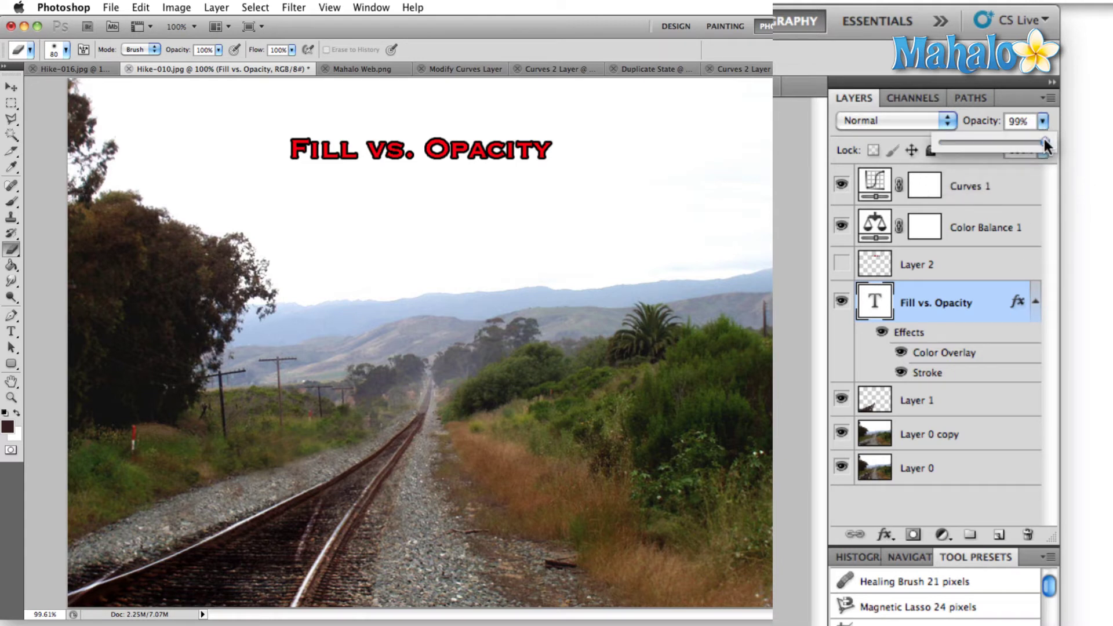
drag(1046, 139, 1073, 138)
click(1020, 96)
Show the Stroke, hide the red Color Overlay, and drag the title layer's Fill to 0%
click(901, 371)
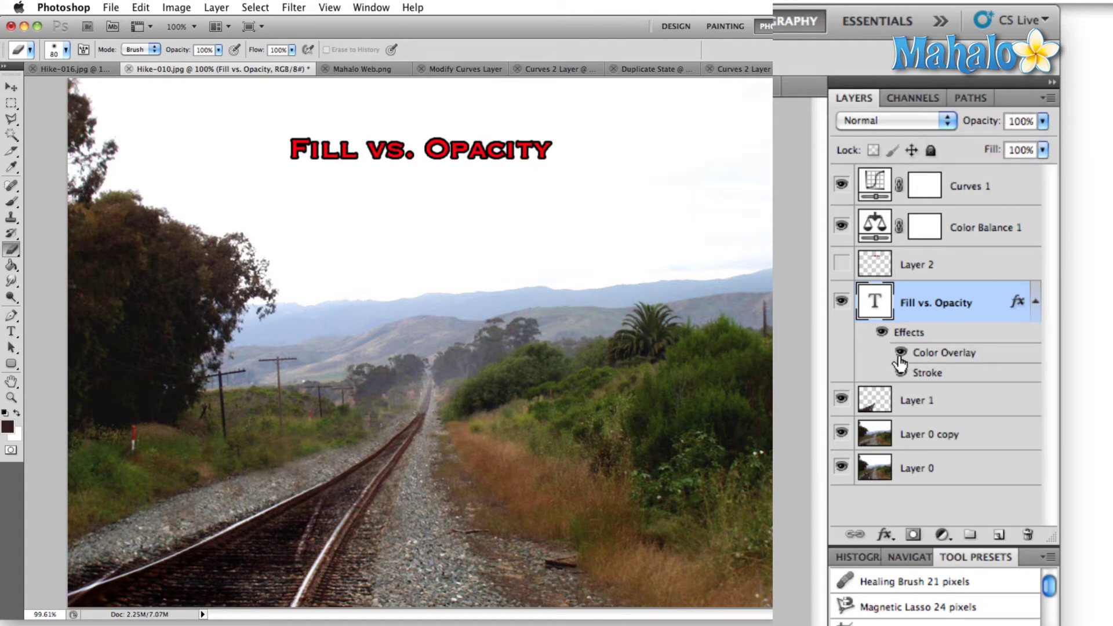
click(901, 352)
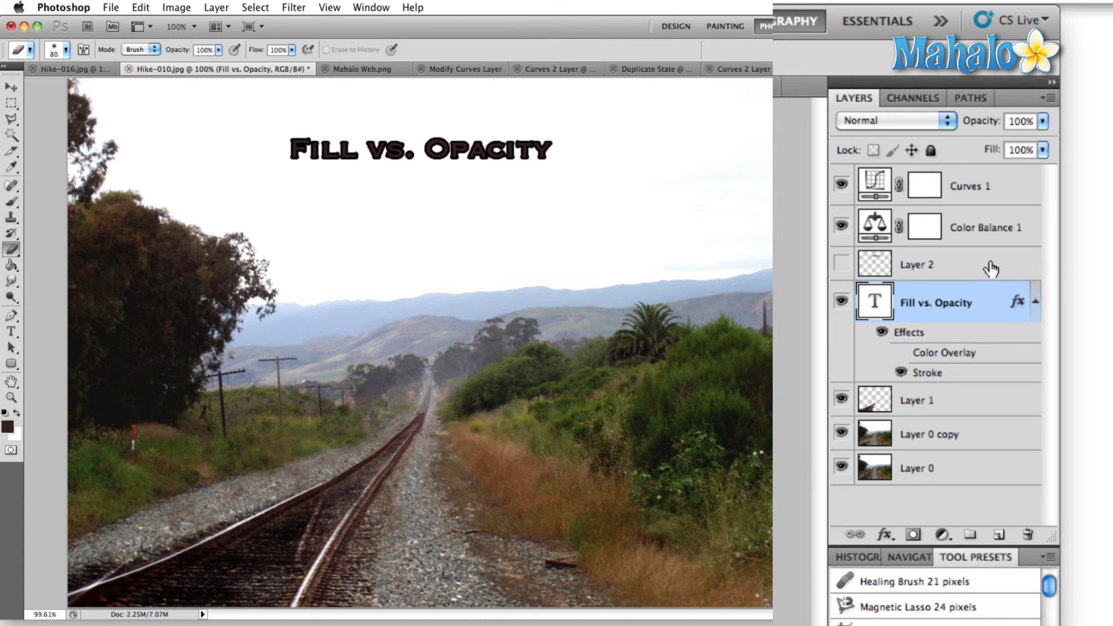
click(1042, 150)
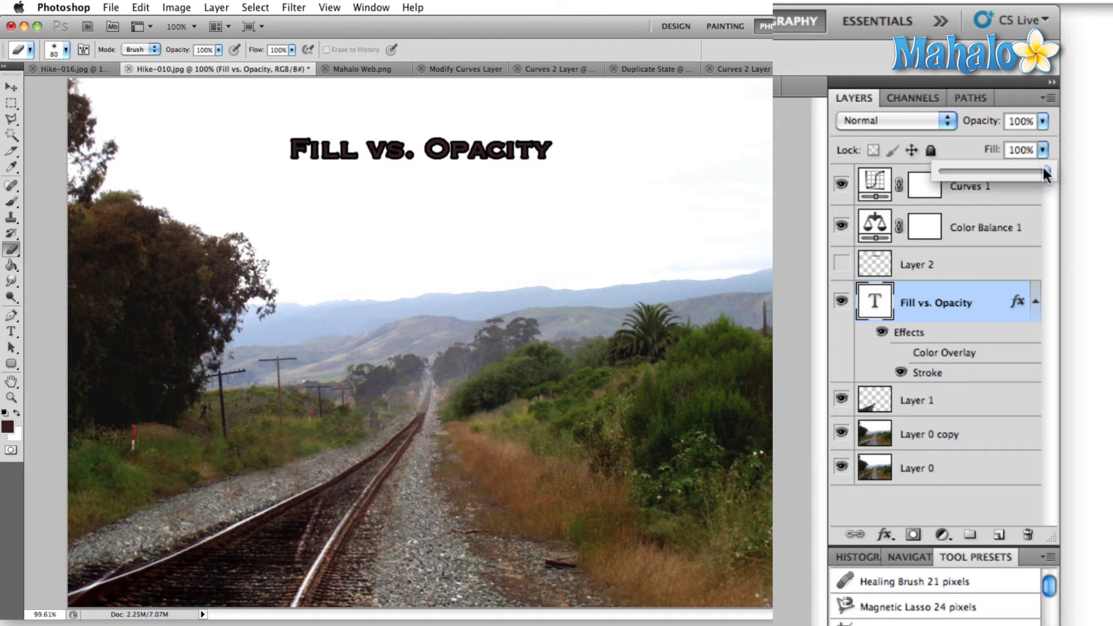
drag(1046, 171, 942, 174)
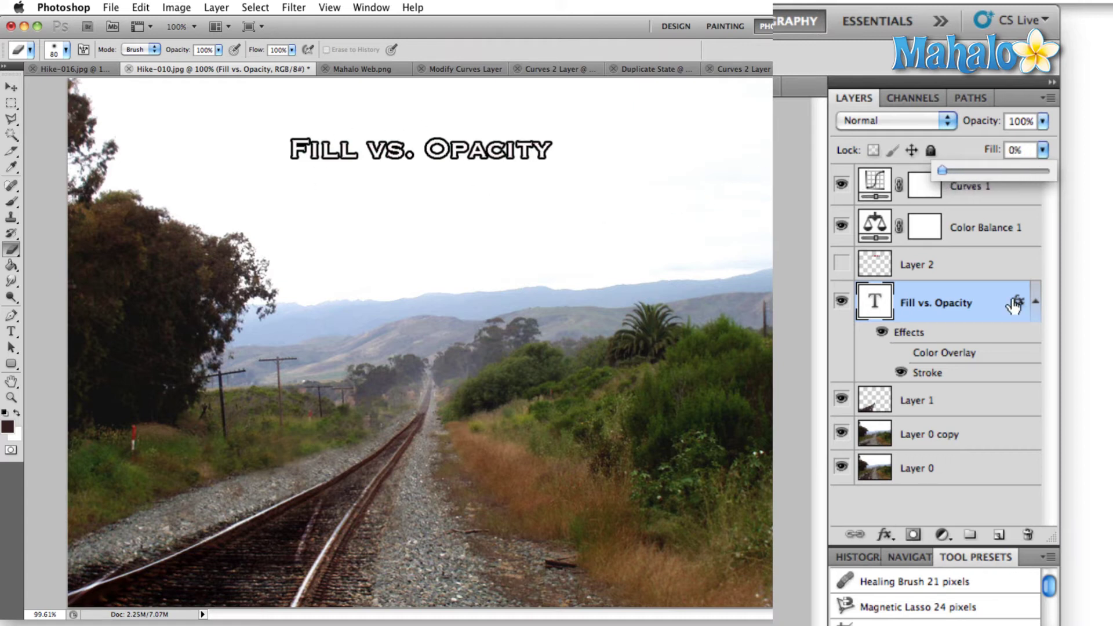
click(946, 367)
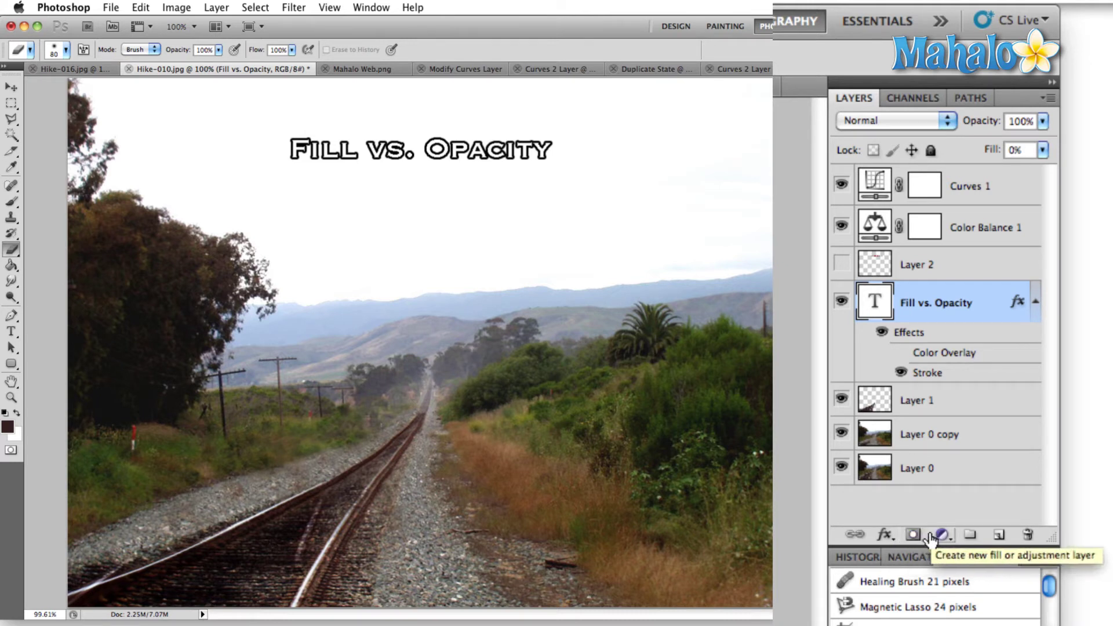
Create Group 1 and move the Fill vs. Opacity text layer and Layer 1 into it
click(966, 538)
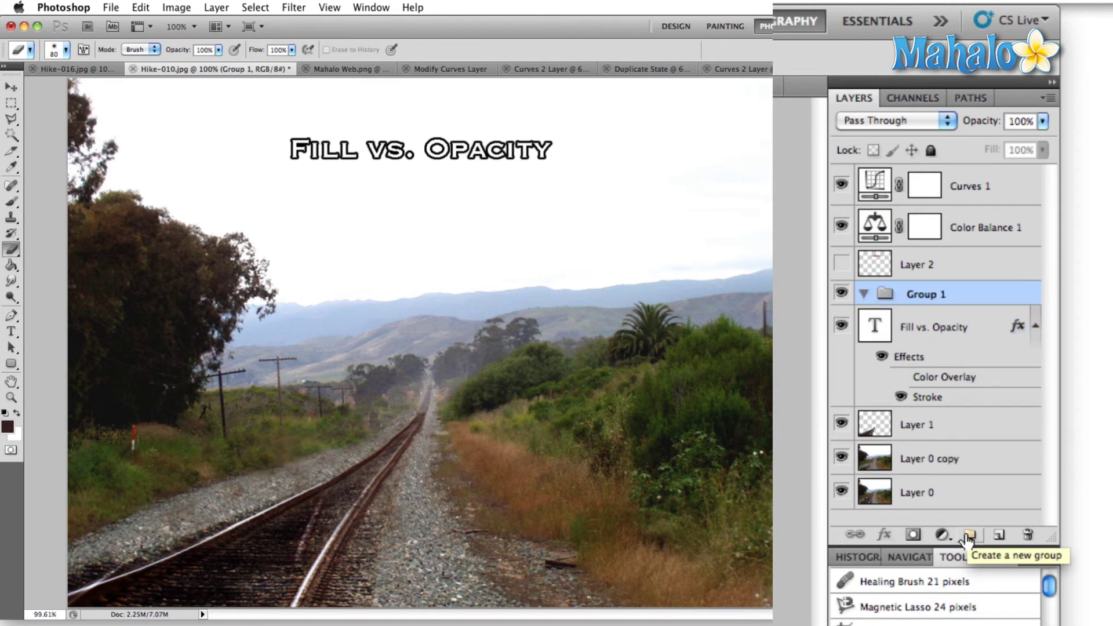
click(917, 327)
shift+click(915, 435)
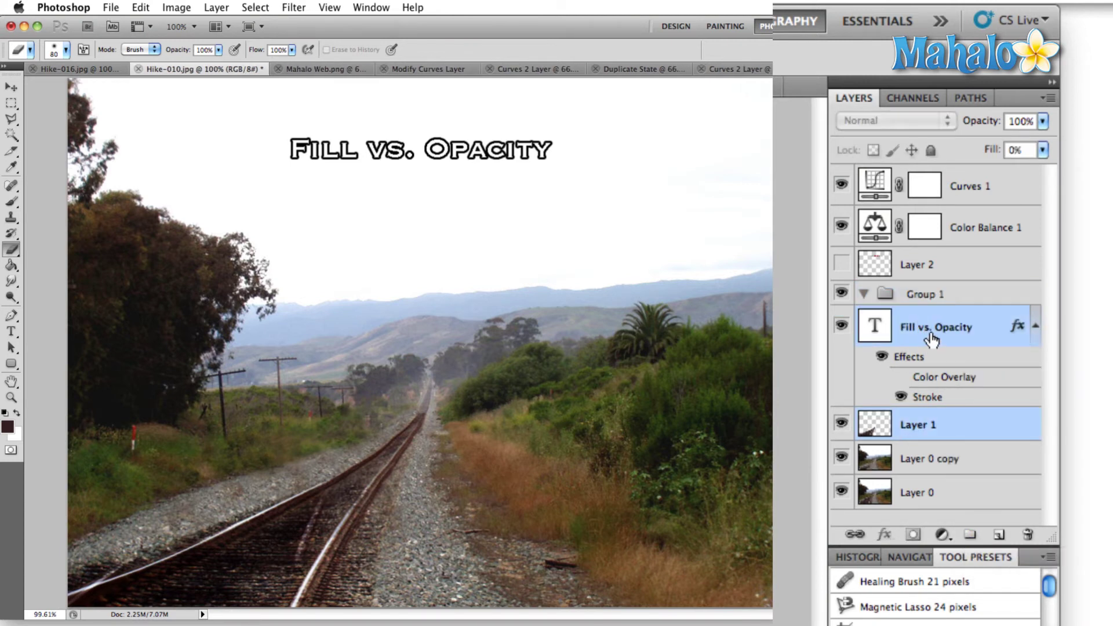
drag(930, 333, 930, 302)
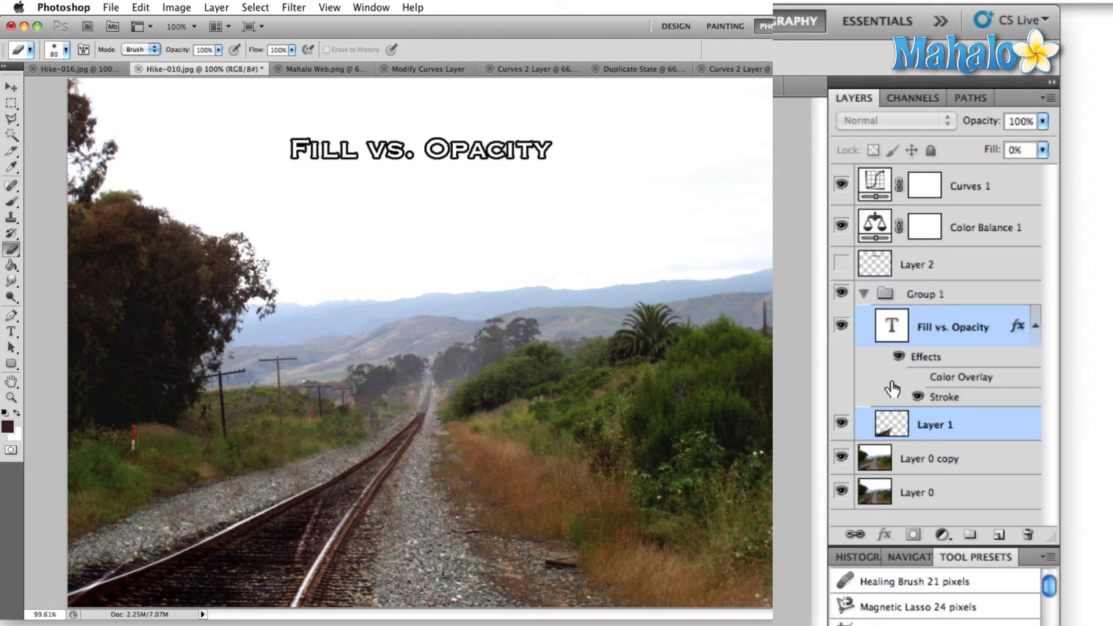
click(863, 294)
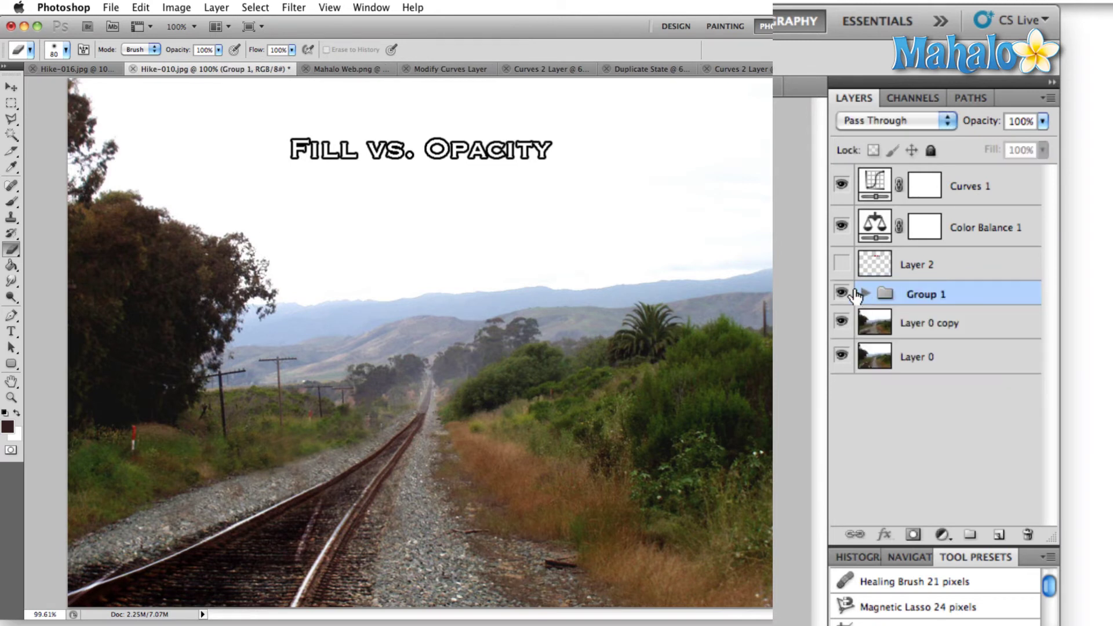
Toggle Group 1's visibility several times and vary its opacity to compare the effect
click(841, 294)
click(842, 294)
click(842, 294)
click(842, 293)
click(843, 294)
click(1043, 121)
drag(956, 139, 1046, 144)
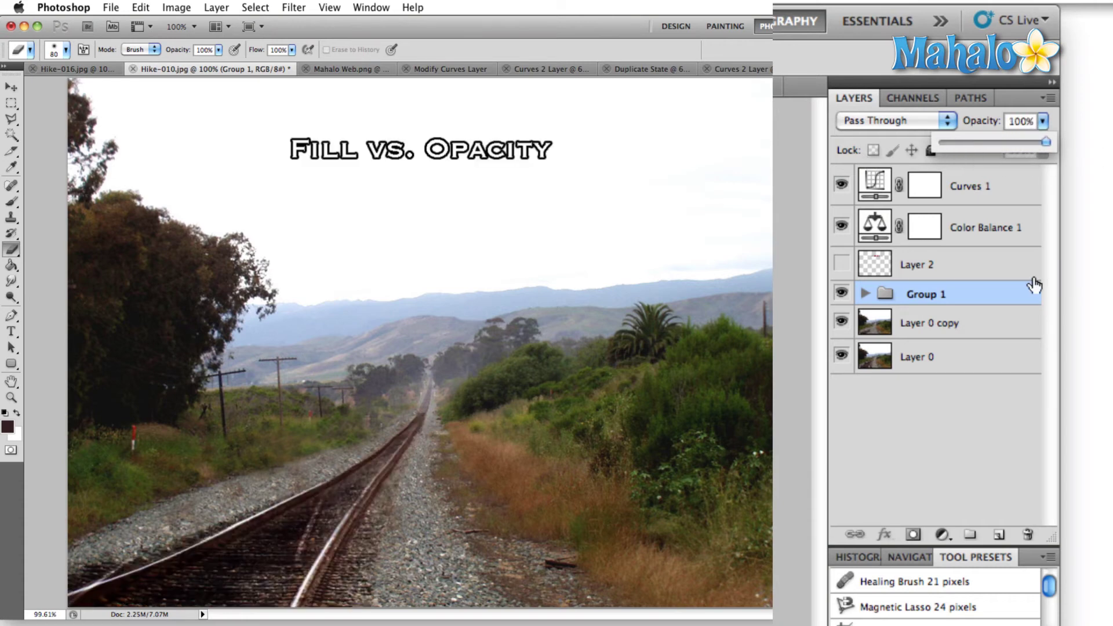
click(914, 302)
Drag Group 1 below Layer 0 copy, expand and collapse it, then return it above Layer 0 copy
drag(914, 301, 892, 227)
click(863, 219)
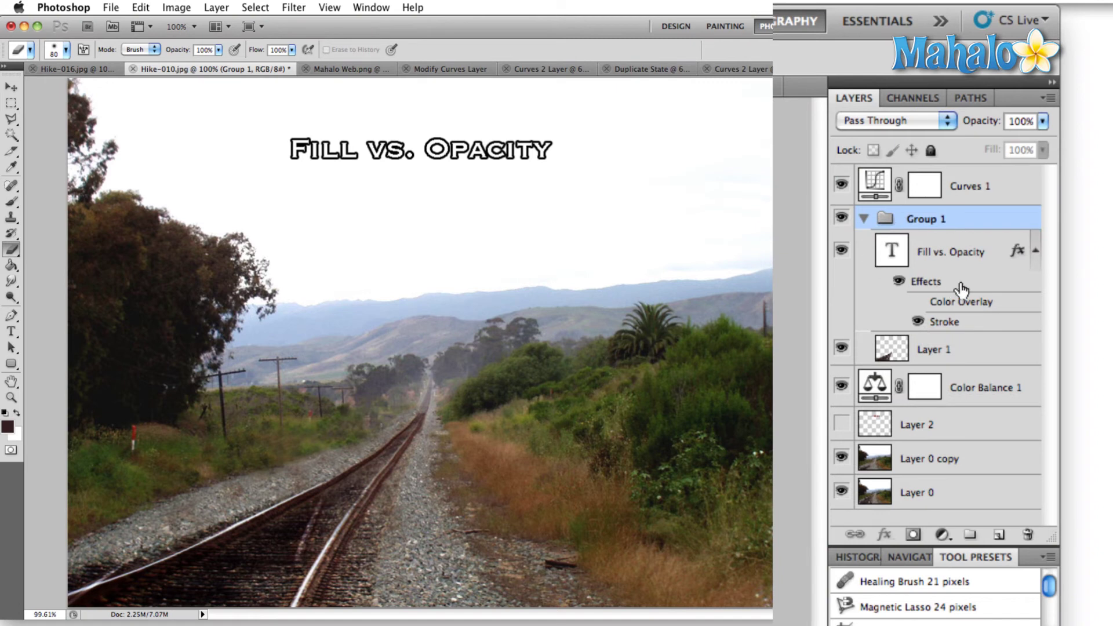
click(868, 222)
drag(884, 219, 920, 294)
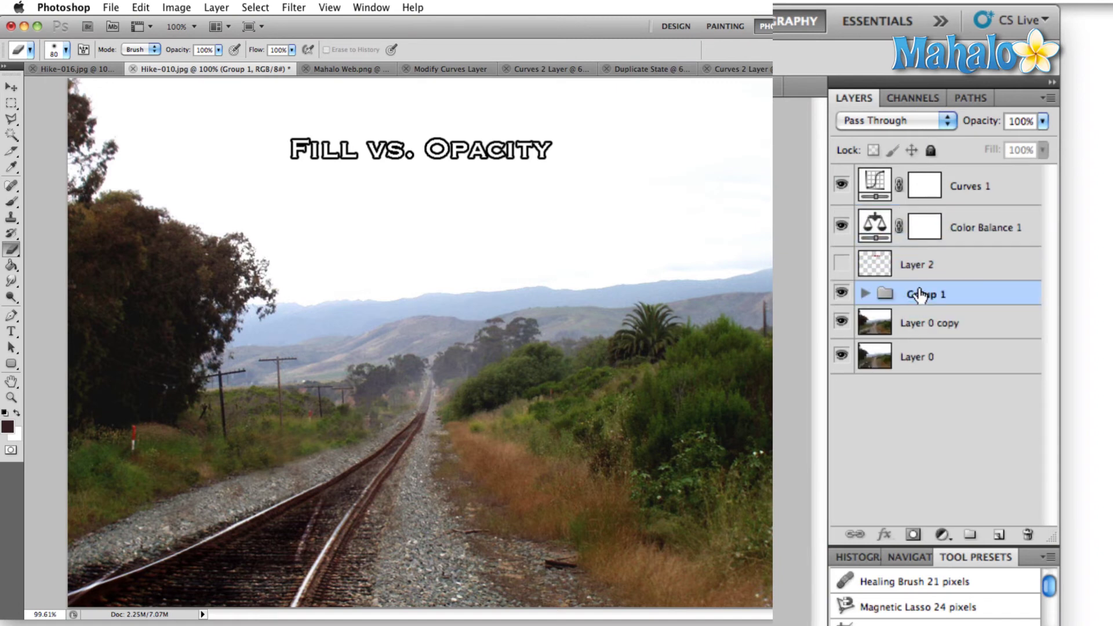
Add an empty Layer 3 above Group 1 with the new-layer button
click(1001, 535)
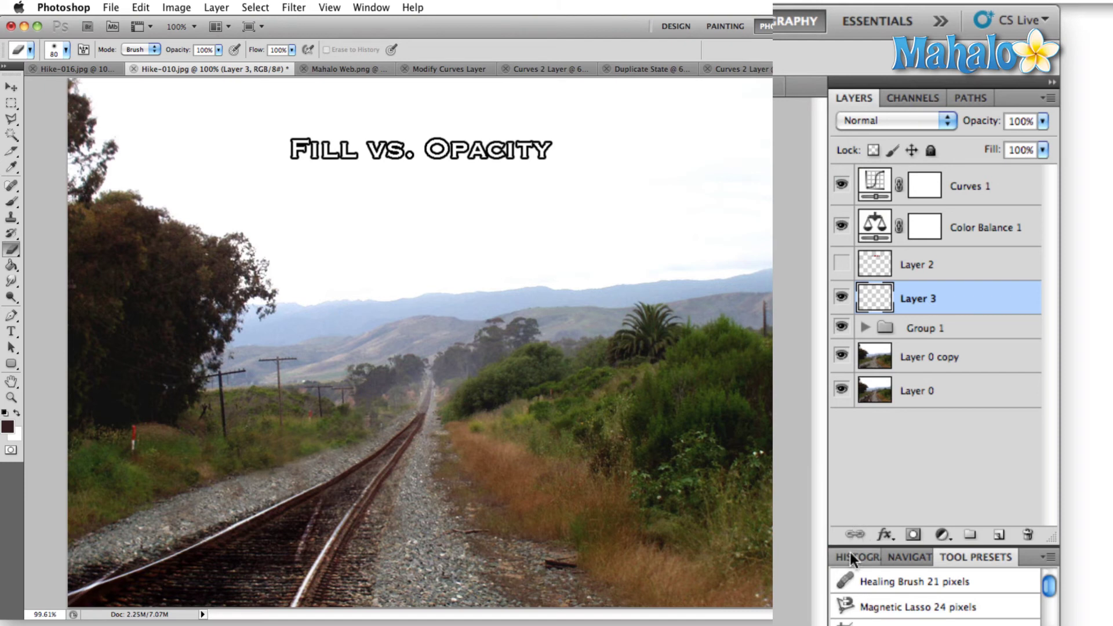
Select Layer 0 copy together with Color Balance 1 and link them
click(954, 363)
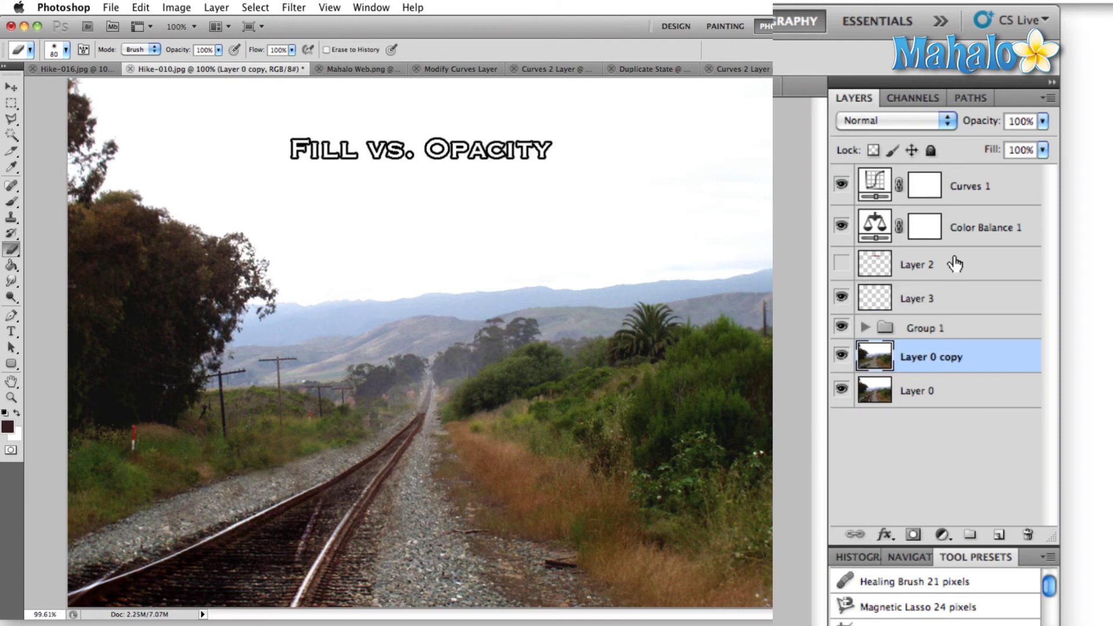
super+click(963, 227)
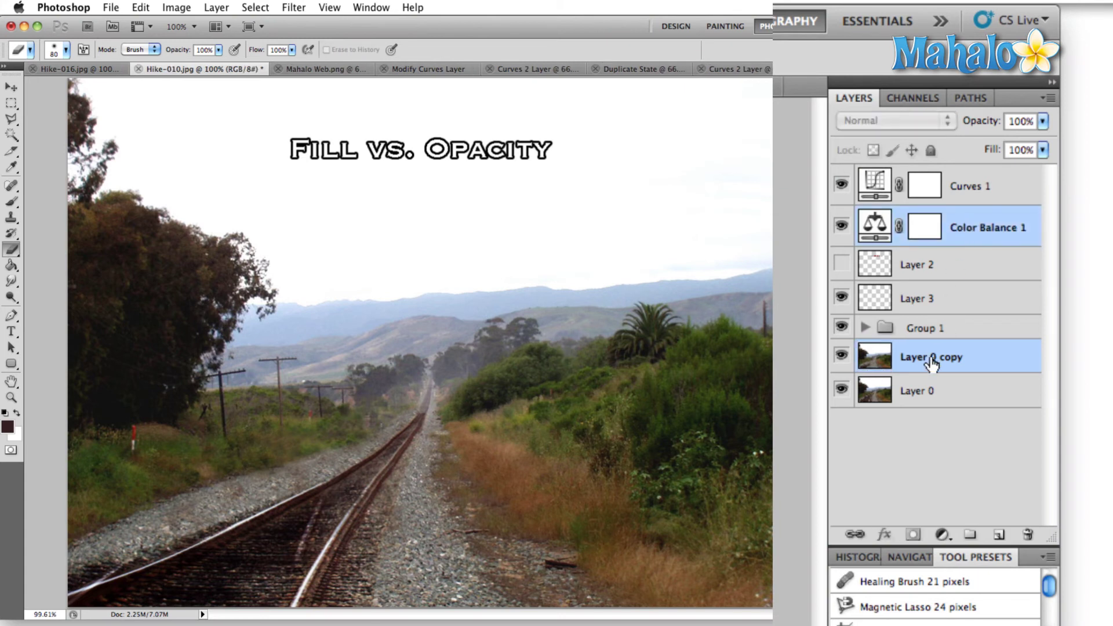
click(856, 534)
Drag the copied photo right and down with the Move tool, undoing extra moves and a Layer 0 reorder
key(v)
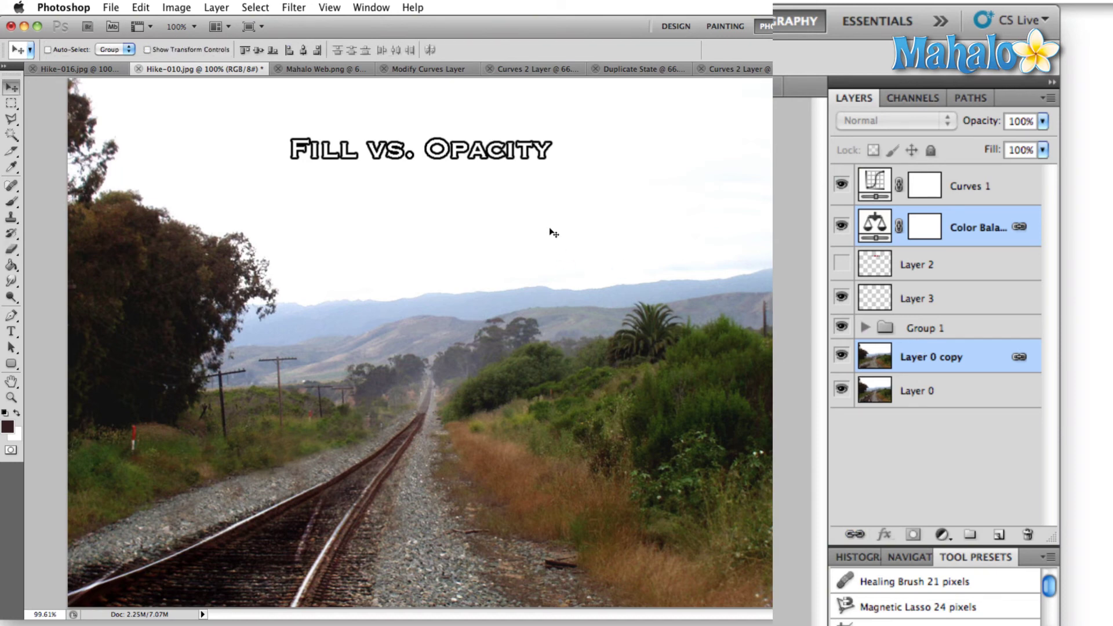
drag(495, 151, 556, 169)
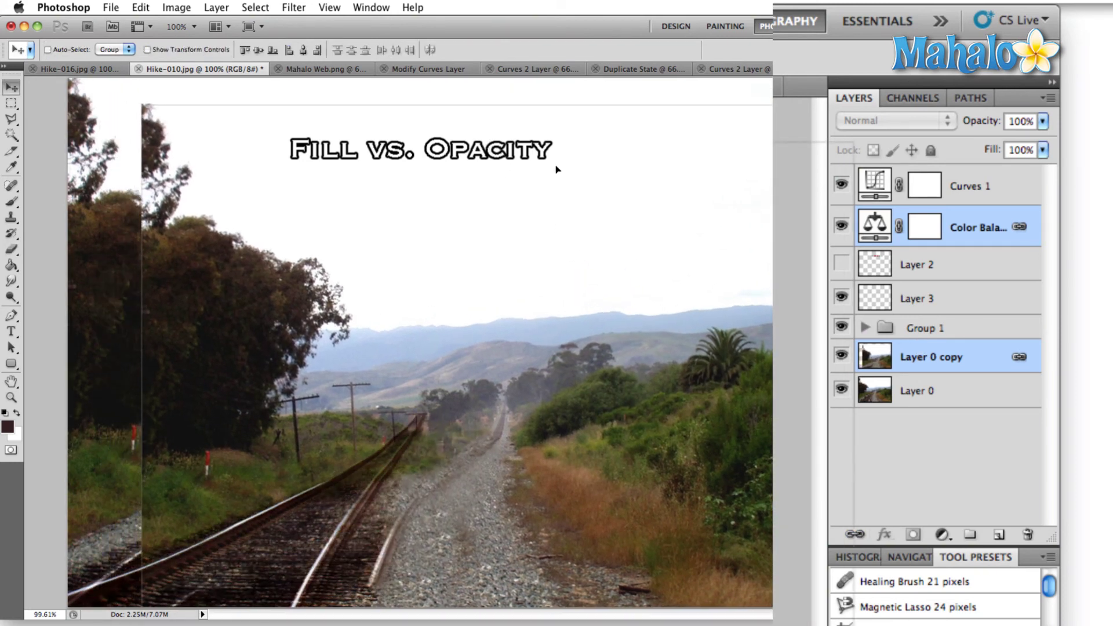
drag(301, 241, 494, 284)
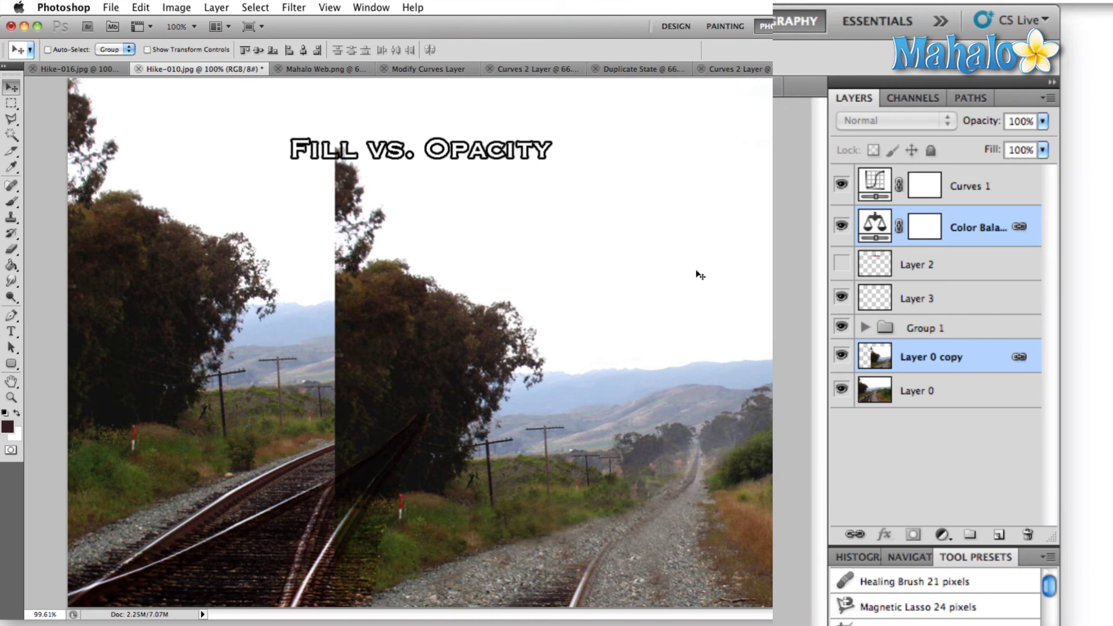
drag(700, 275, 373, 284)
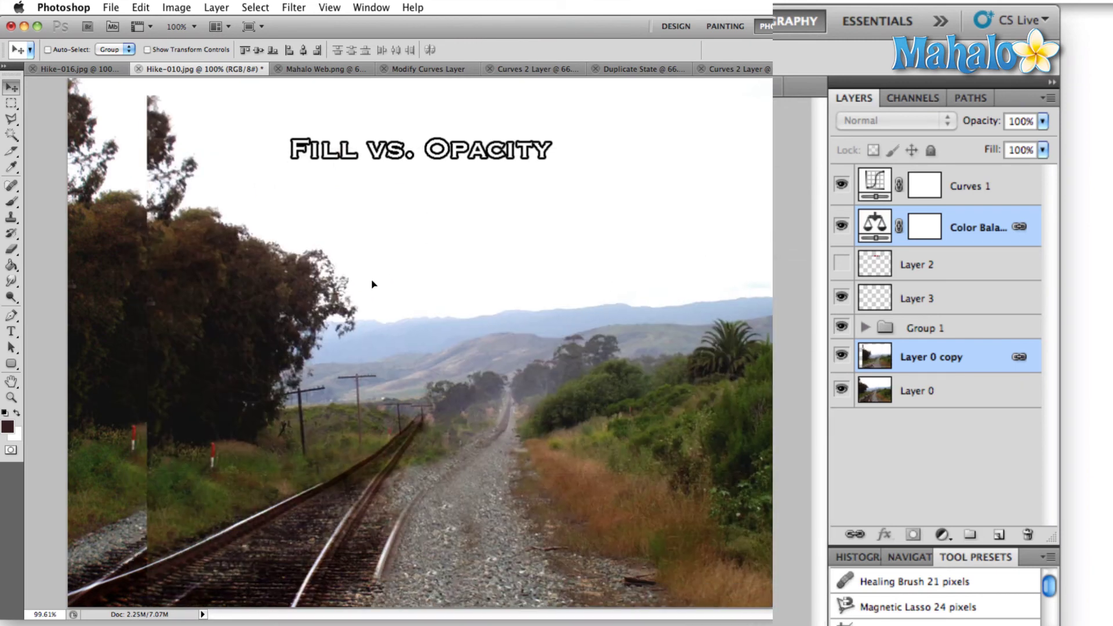
key(ctrl+alt+z)
key(ctrl+alt+z)
key(ctrl+alt+z)
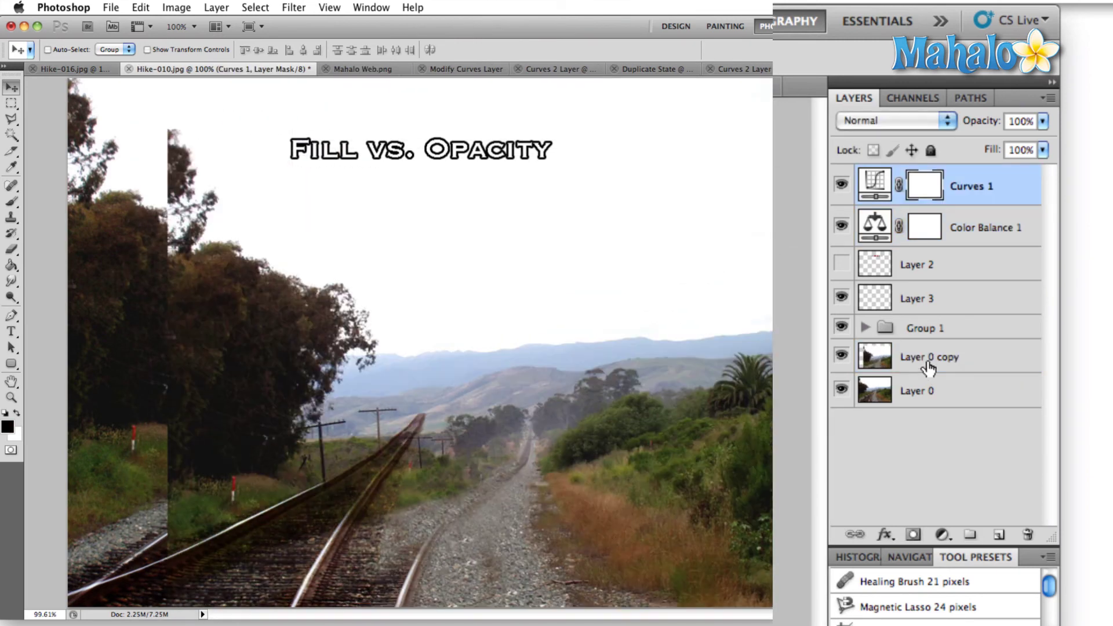
drag(926, 387, 924, 338)
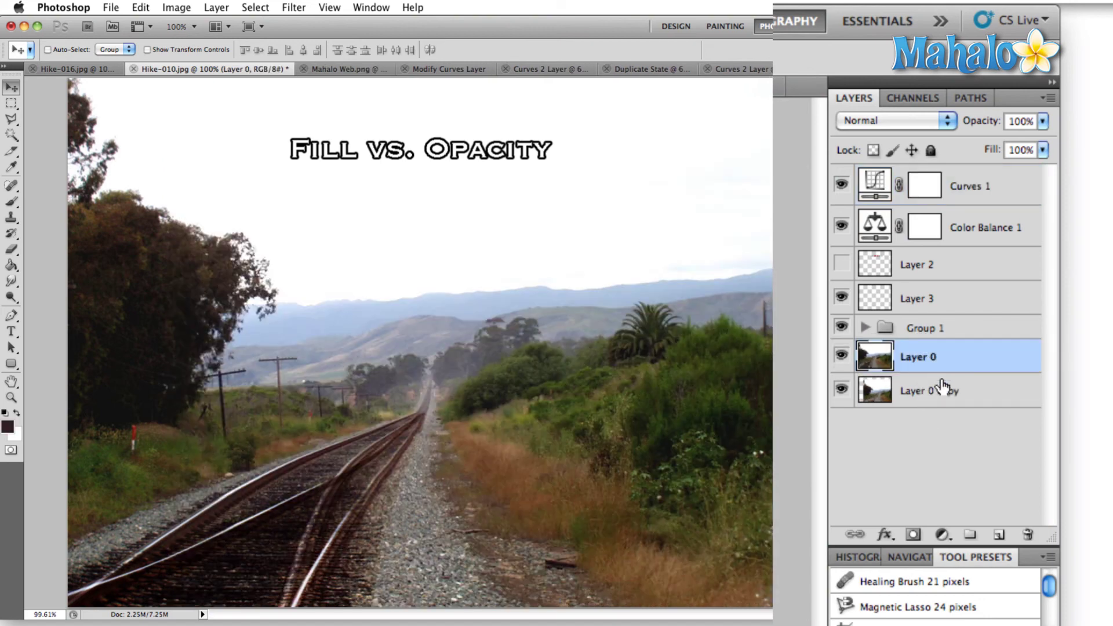
key(ctrl+z)
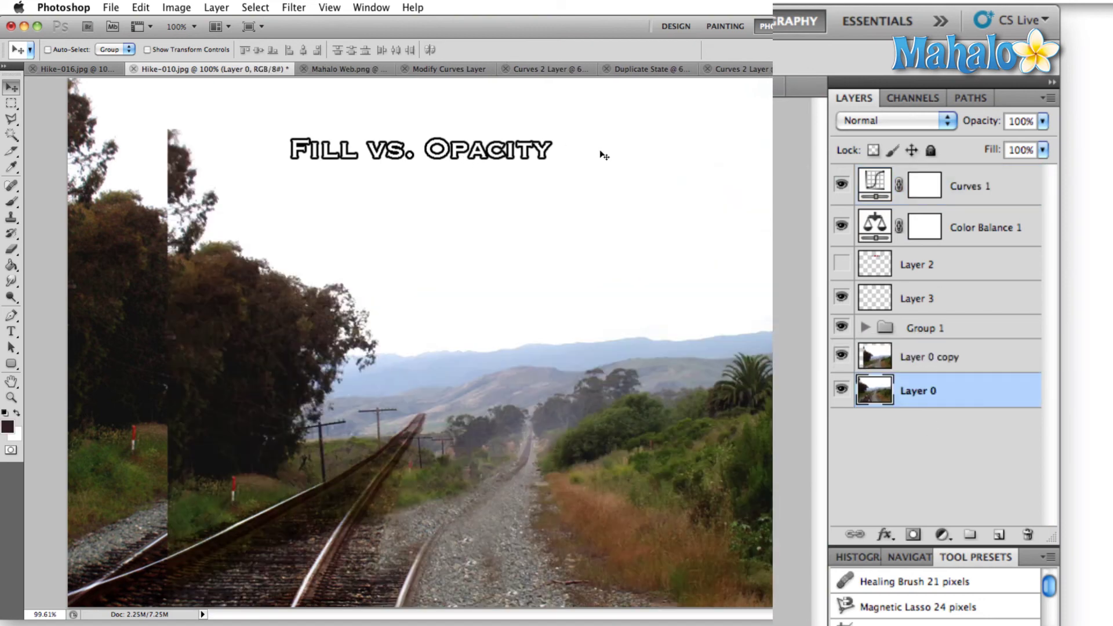
right_click(544, 156)
Drag the Fill vs. Opacity text layer below Layer 0, then hide Layer 0 copy and Layer 0
click(556, 170)
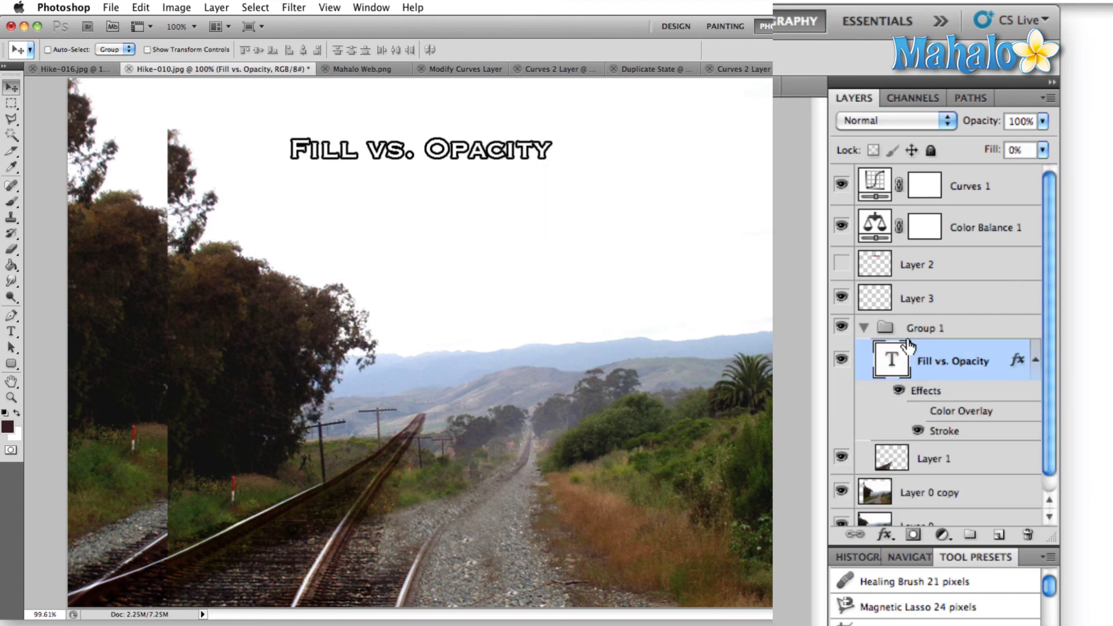
scroll(941, 346, down, 1)
drag(941, 342, 906, 515)
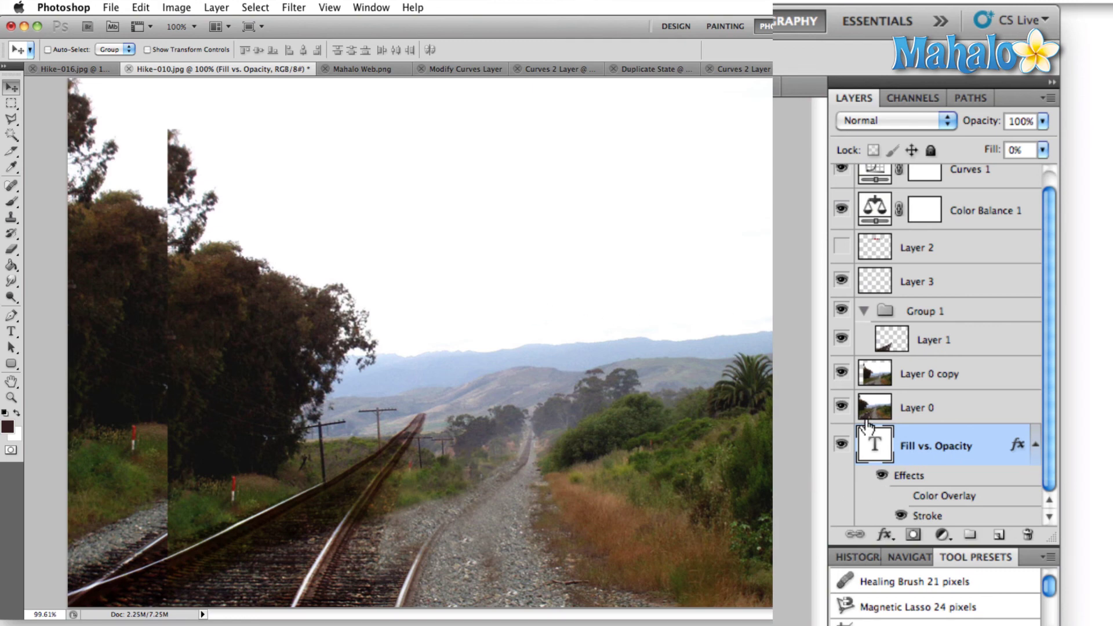
click(841, 373)
click(841, 408)
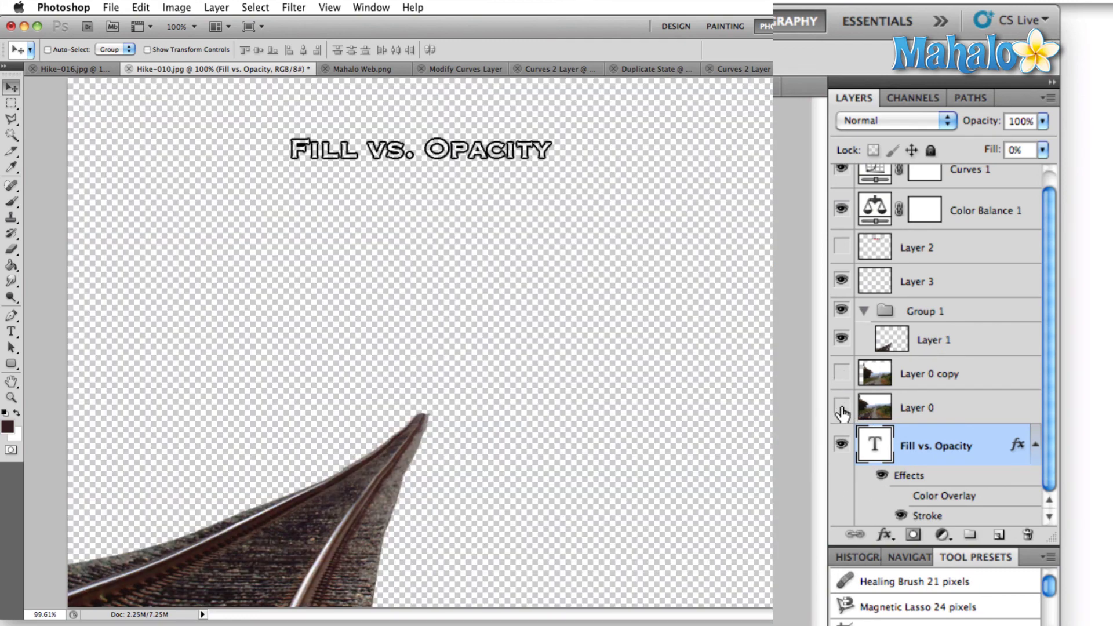